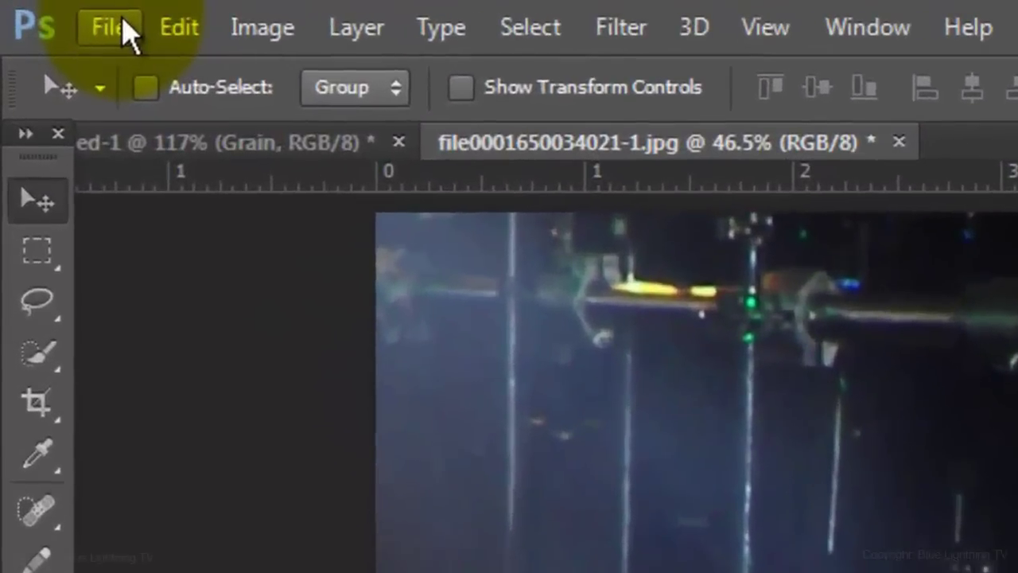
Make a new 1280 × 720 pixel document at 150 ppi with a white background.
click(31, 8)
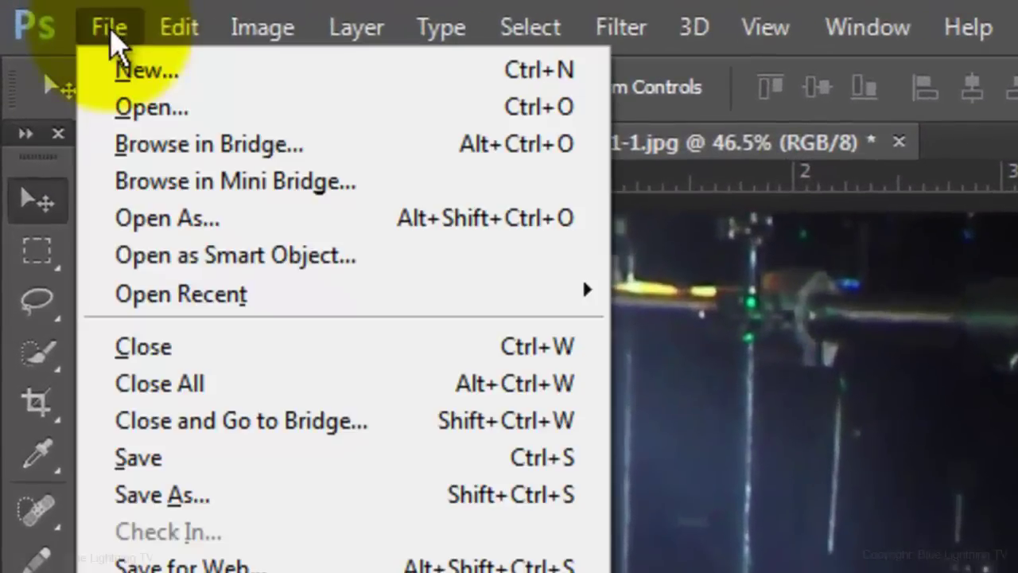
click(124, 74)
mouse_move(296, 185)
mouse_down()
mouse_move(286, 247)
mouse_move(311, 259)
mouse_up()
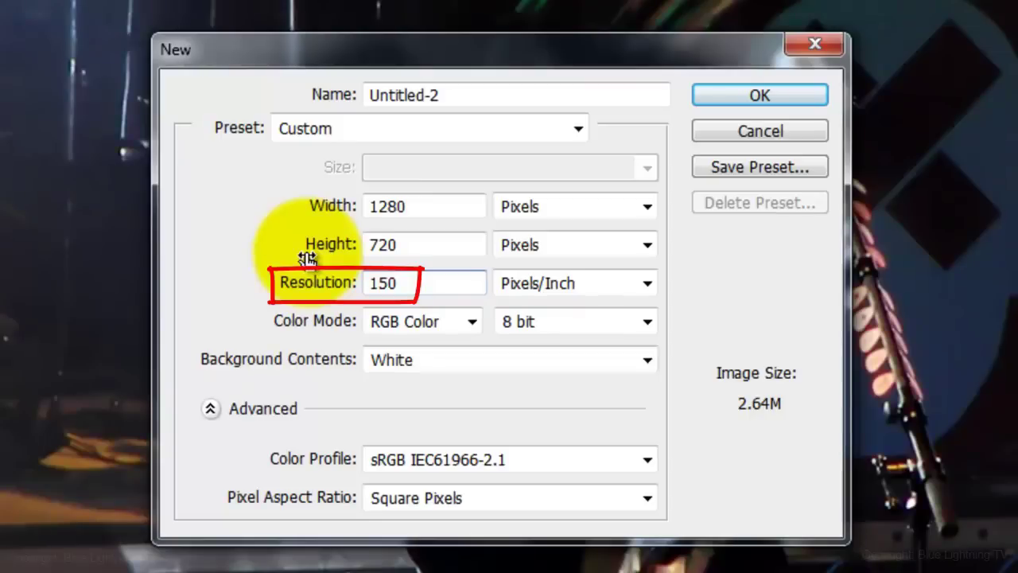
click(730, 91)
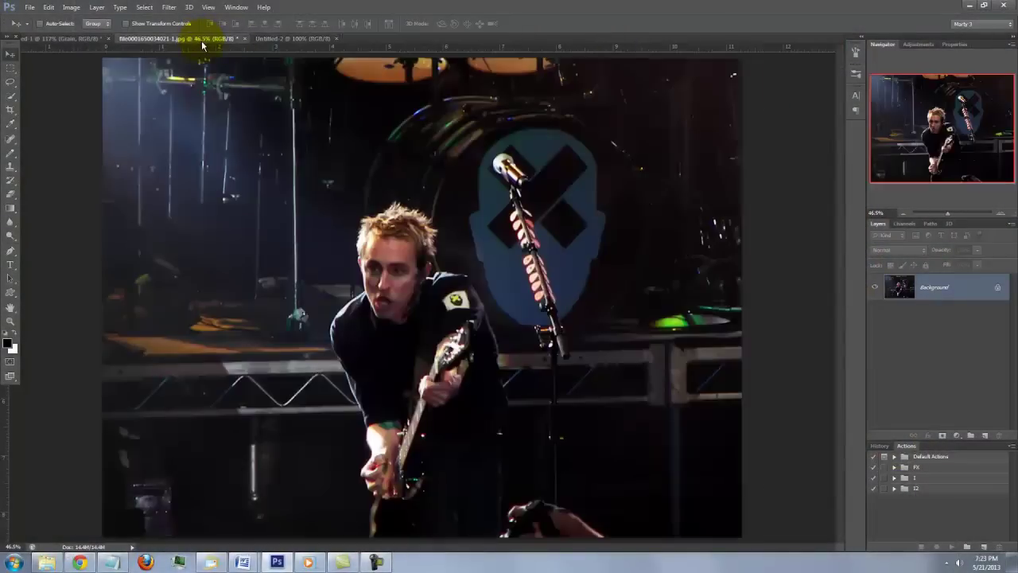
Paste the concert photo into Untitled-2 as Layer 1 above the white Background.
key(v)
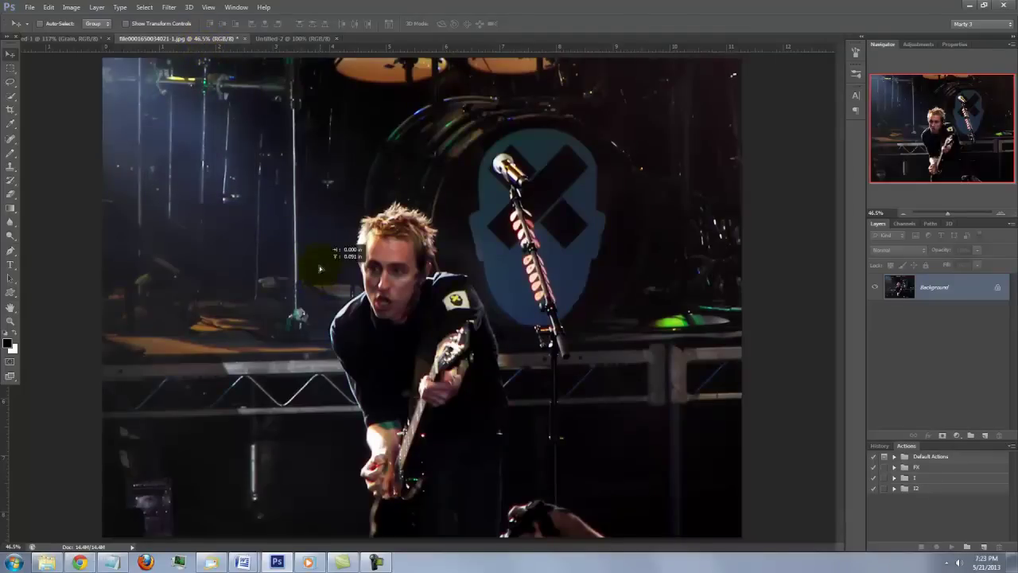
click(279, 38)
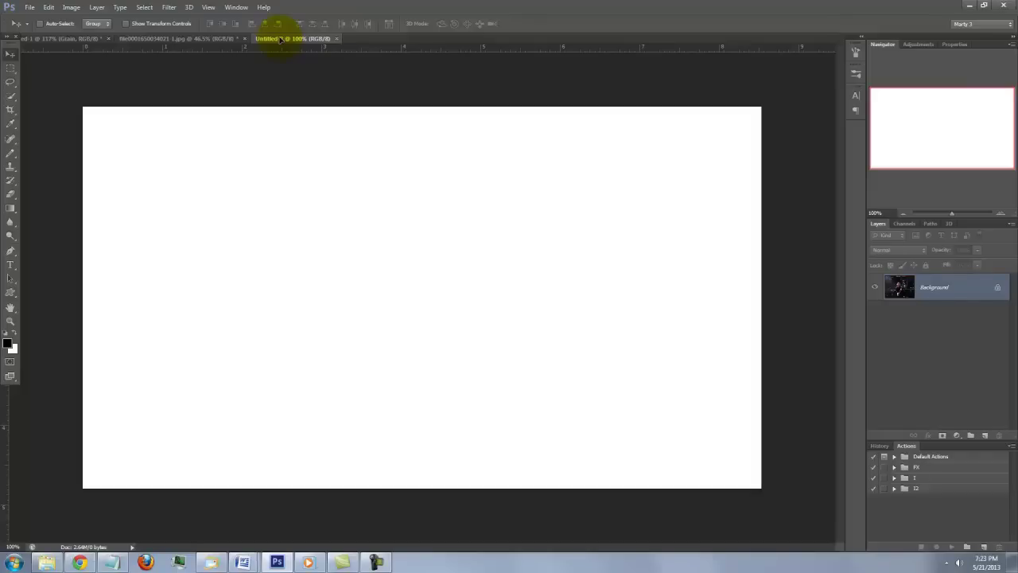
key(ctrl+v)
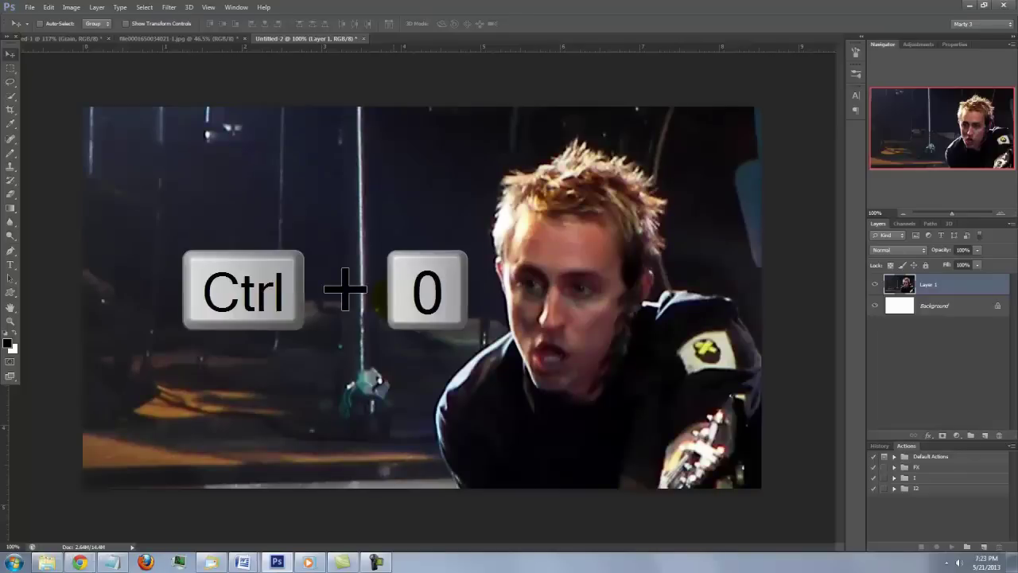
Free-transform the photo layer: scale up, tilt slightly and shift it to nearly fill the canvas.
key(ctrl+t)
key(ctrl+0)
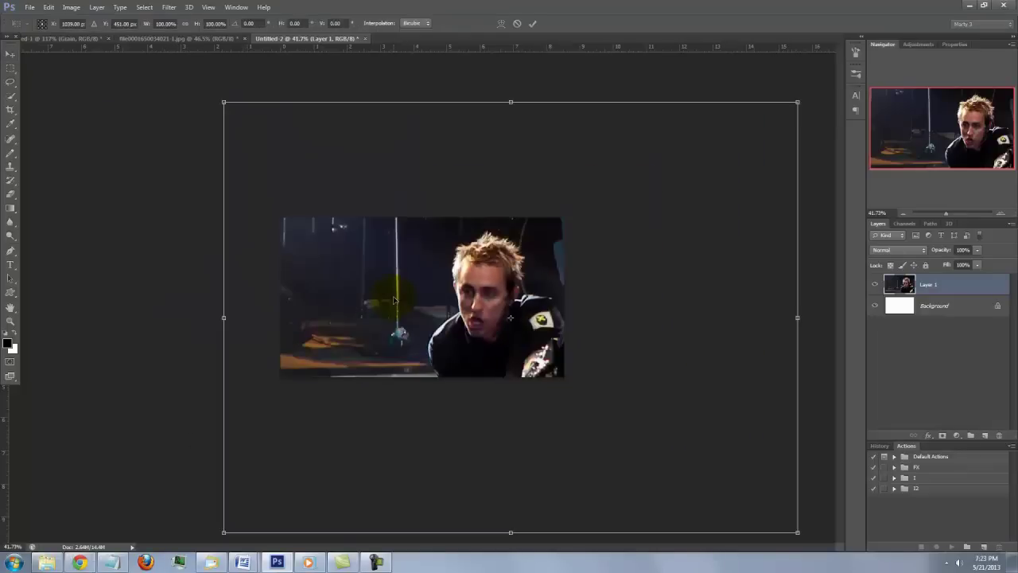
click(624, 258)
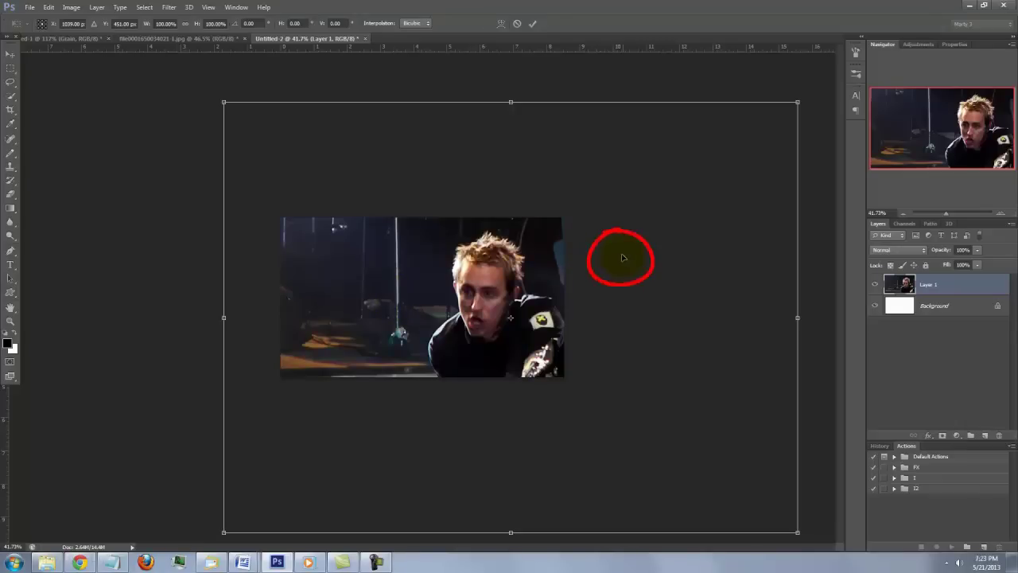
drag(618, 253, 579, 228)
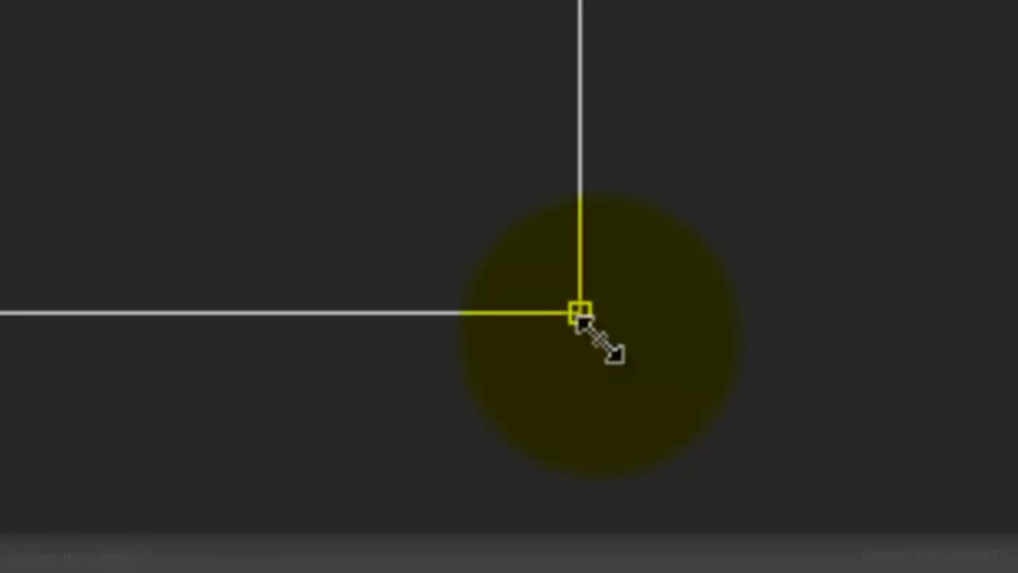
drag(581, 316, 634, 415)
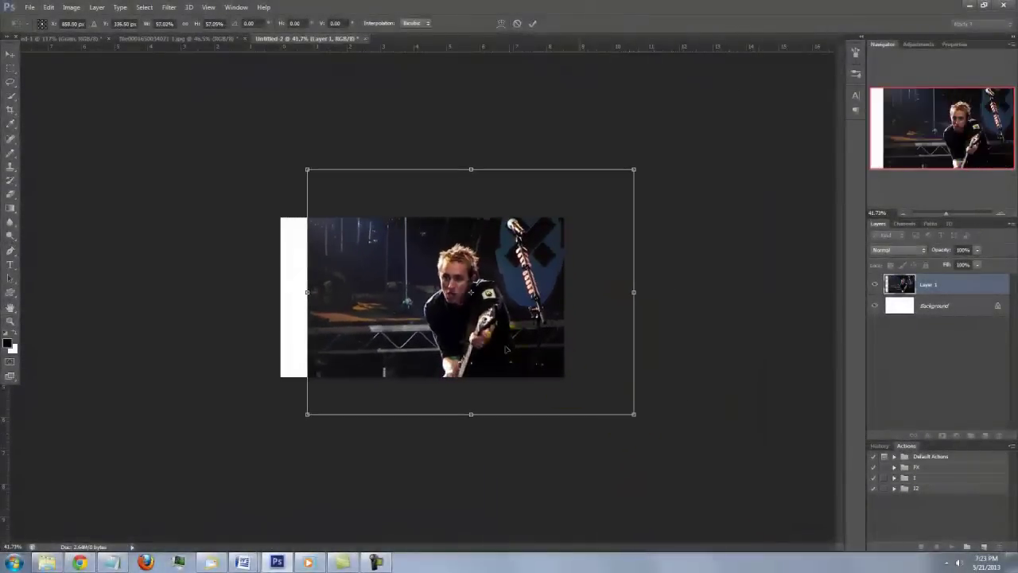
drag(485, 313, 460, 281)
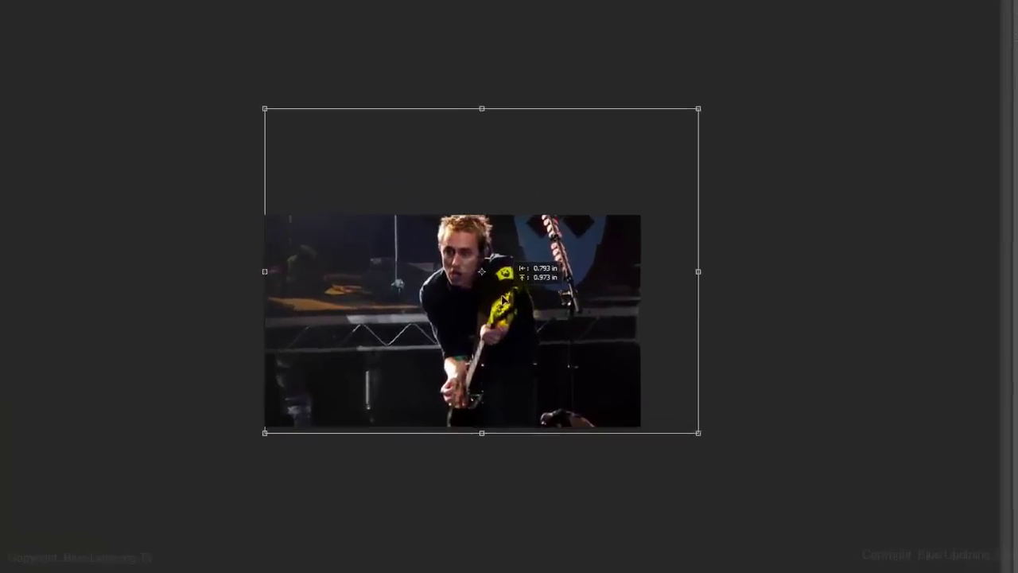
drag(567, 381, 599, 396)
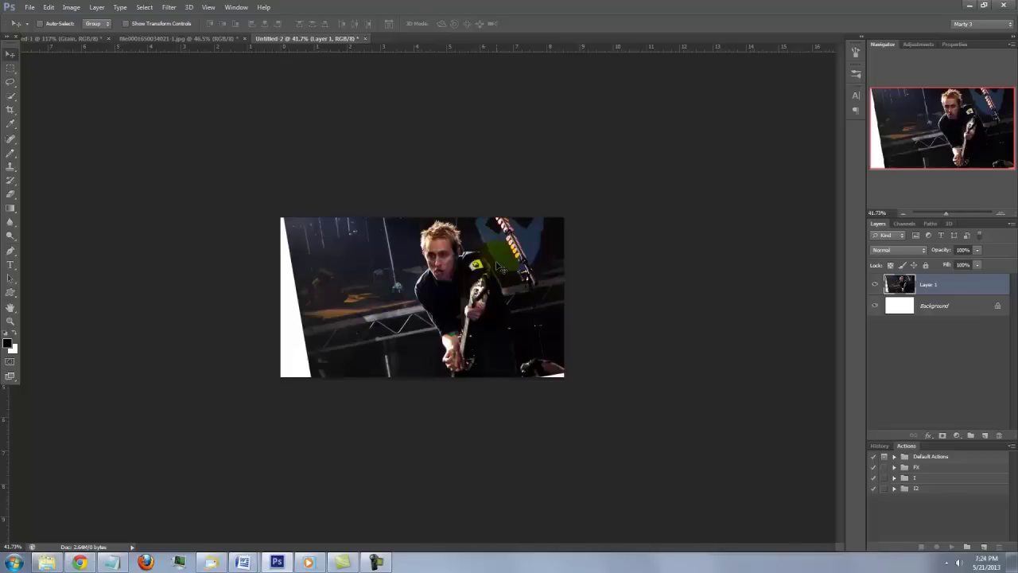
Lasso-select the white strip on the left edge plus the white bottom-right corner.
key(ctrl+0)
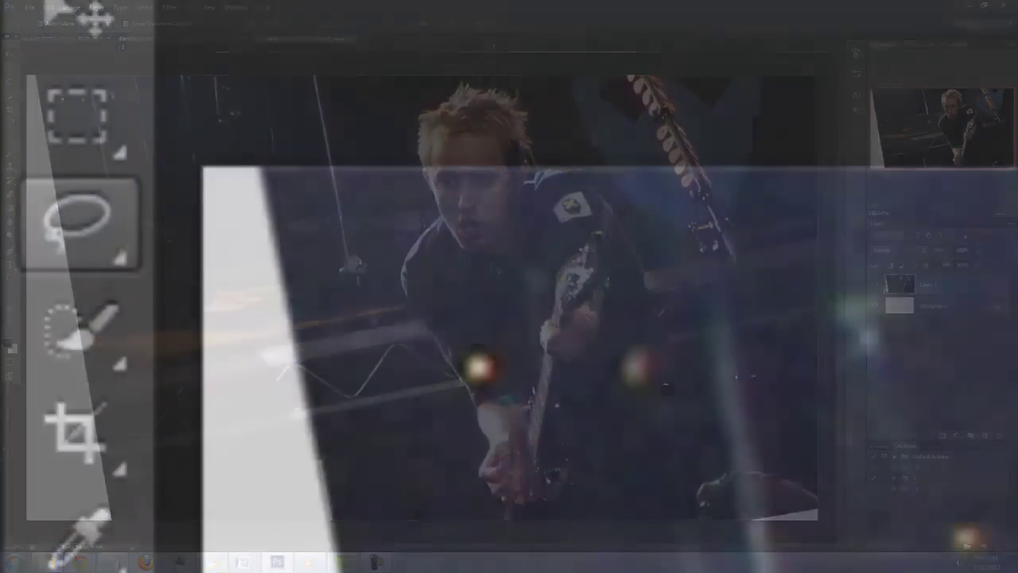
click(10, 83)
click(203, 211)
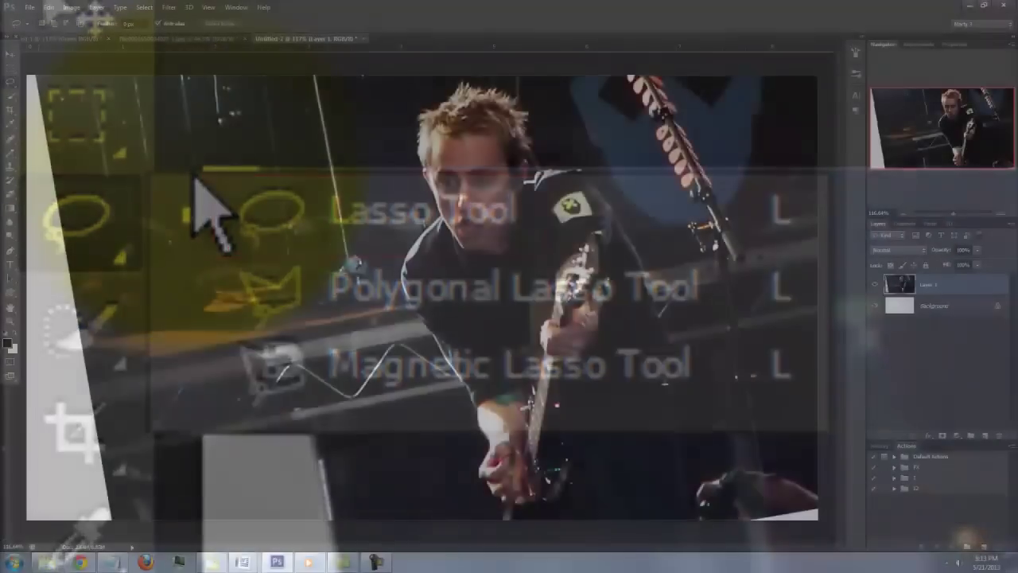
mouse_move(38, 77)
mouse_down()
mouse_move(39, 154)
mouse_move(103, 382)
mouse_move(99, 529)
mouse_move(26, 449)
mouse_move(12, 231)
mouse_move(40, 77)
mouse_up()
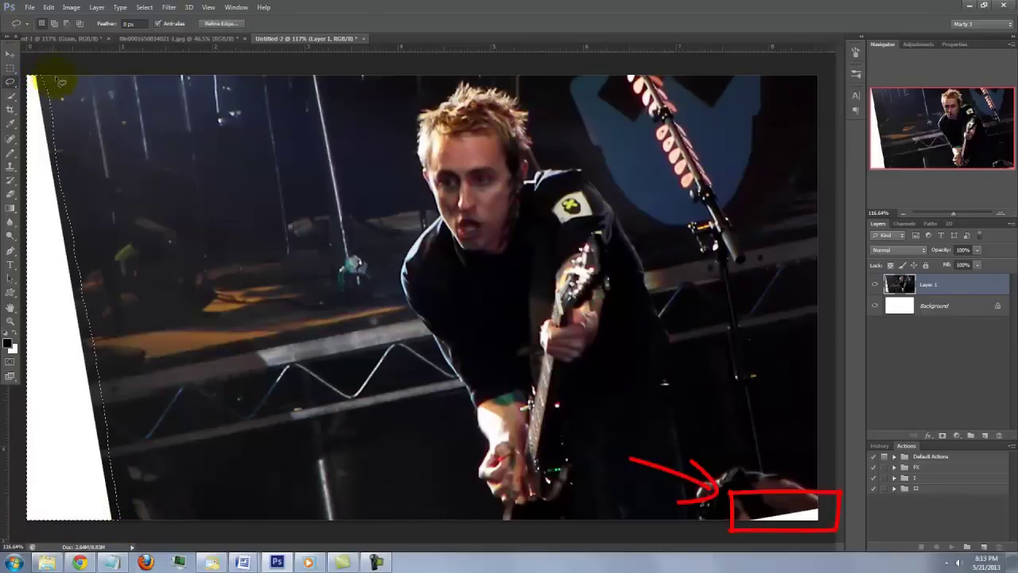
key(shift)
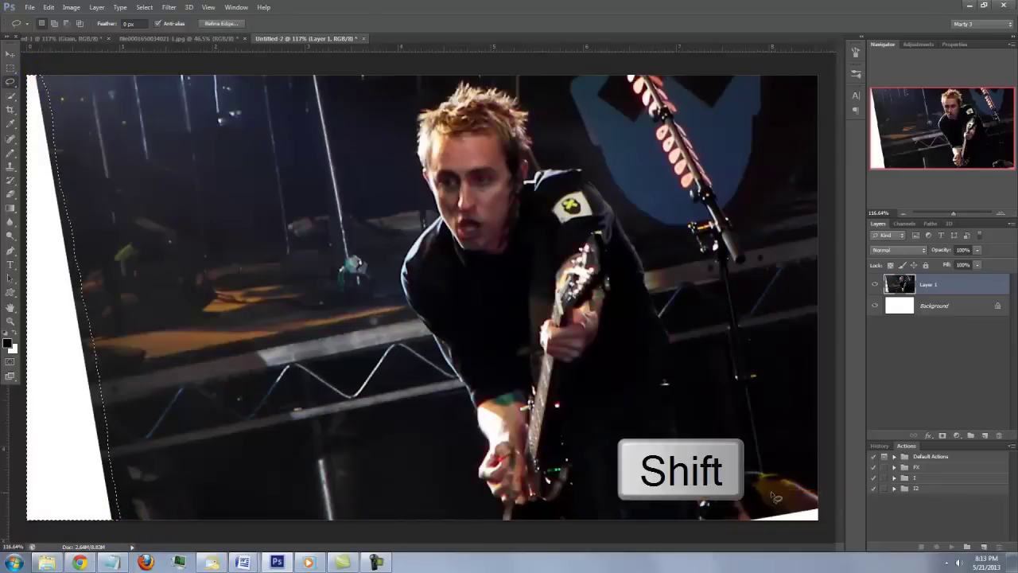
mouse_move(772, 494)
mouse_down()
mouse_move(741, 527)
mouse_move(799, 535)
mouse_move(836, 512)
mouse_move(792, 503)
mouse_up()
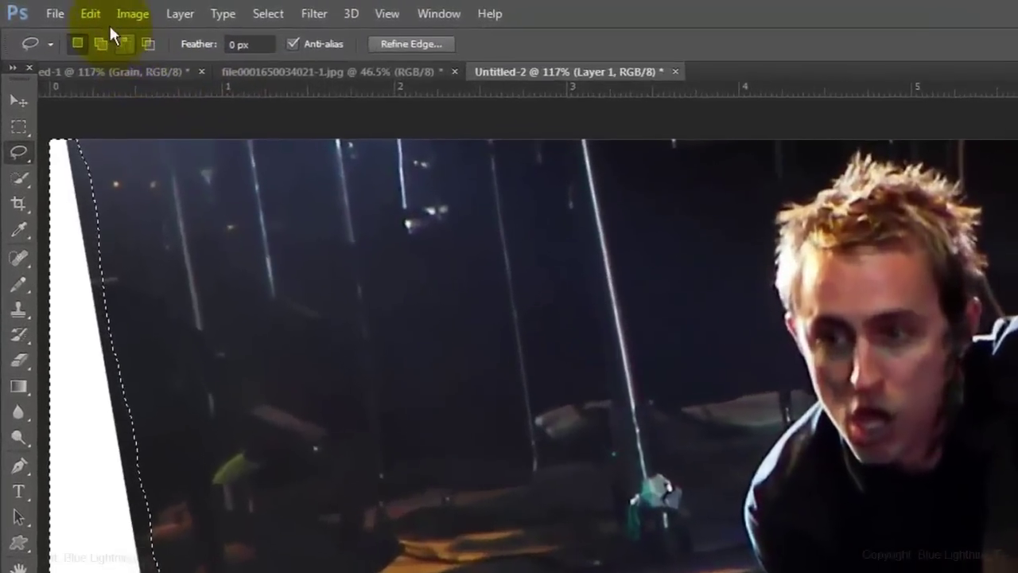
Fill the selected white areas using Content-Aware fill.
click(62, 8)
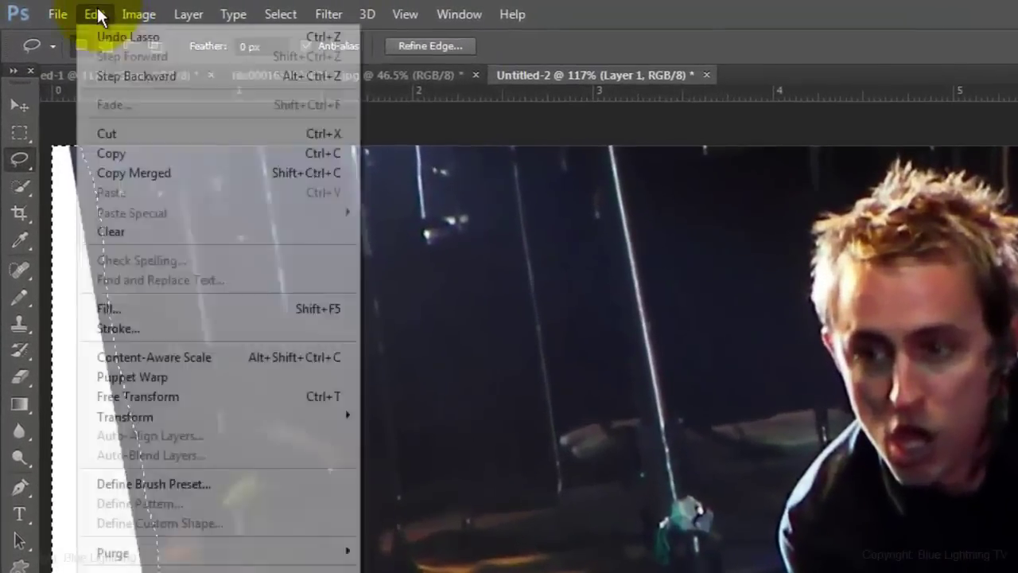
click(133, 317)
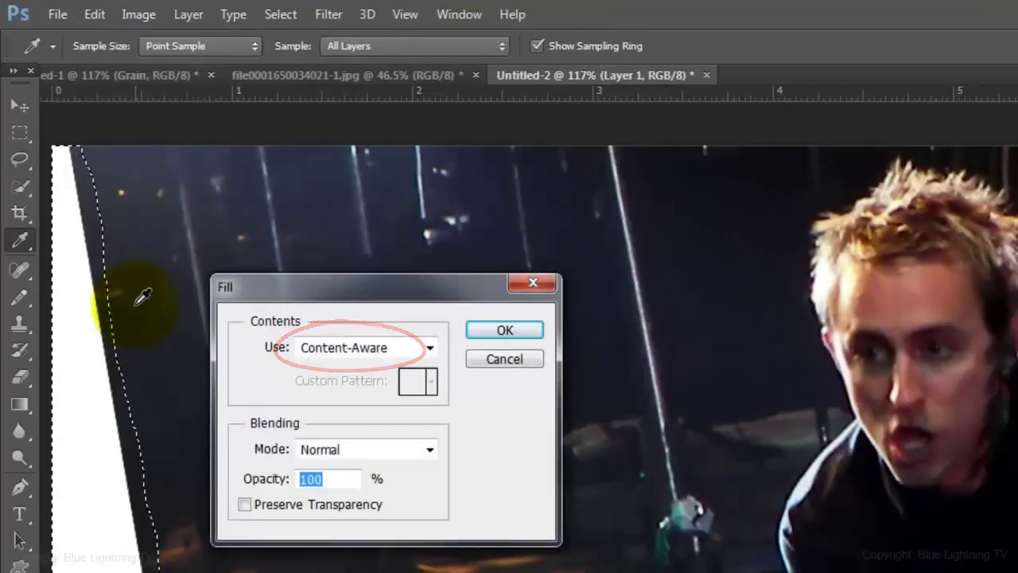
click(506, 333)
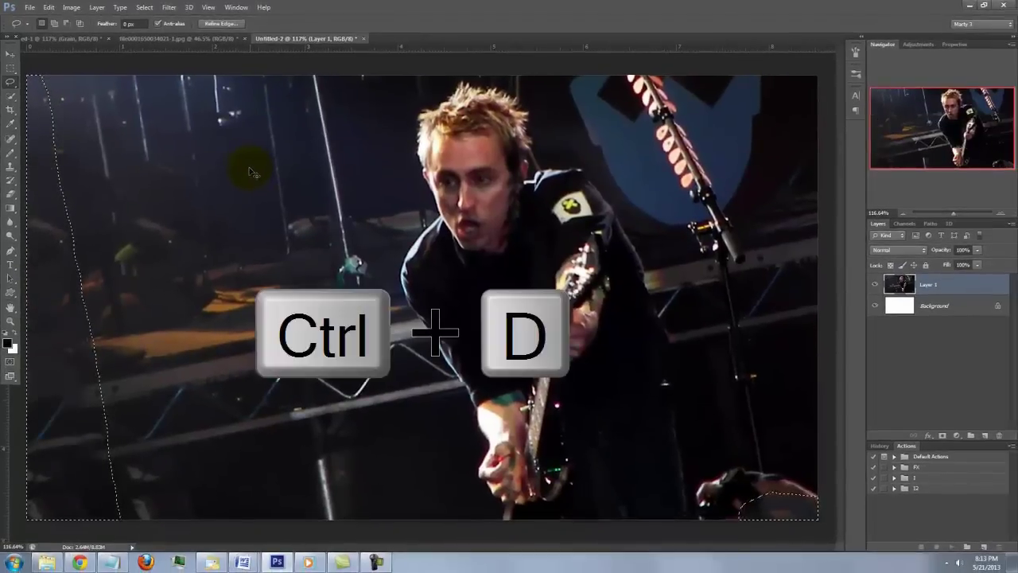
Deselect, merge the photo down, duplicate it, desaturate the copy, and duplicate that copy.
key(ctrl+d)
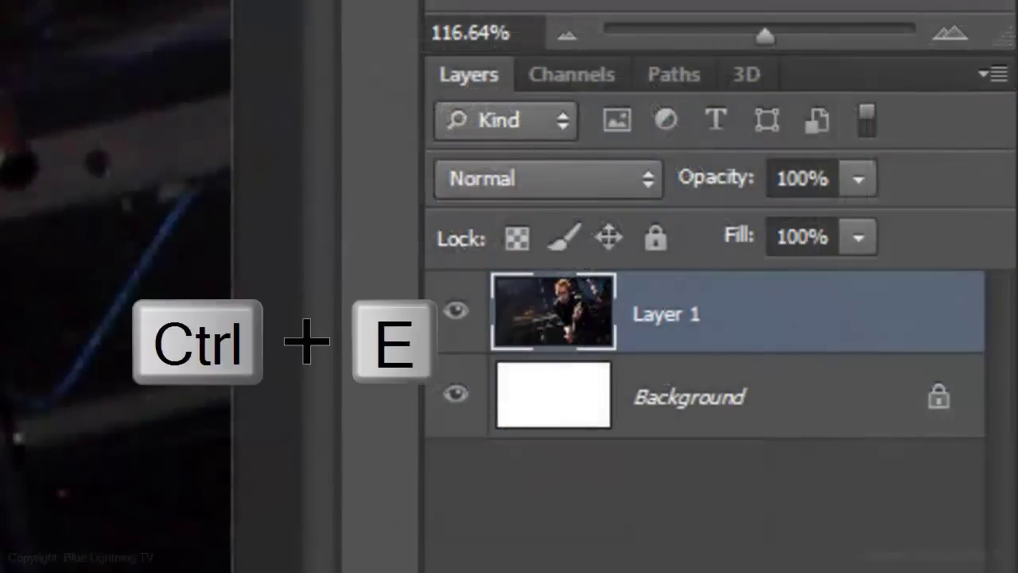
key(ctrl+e)
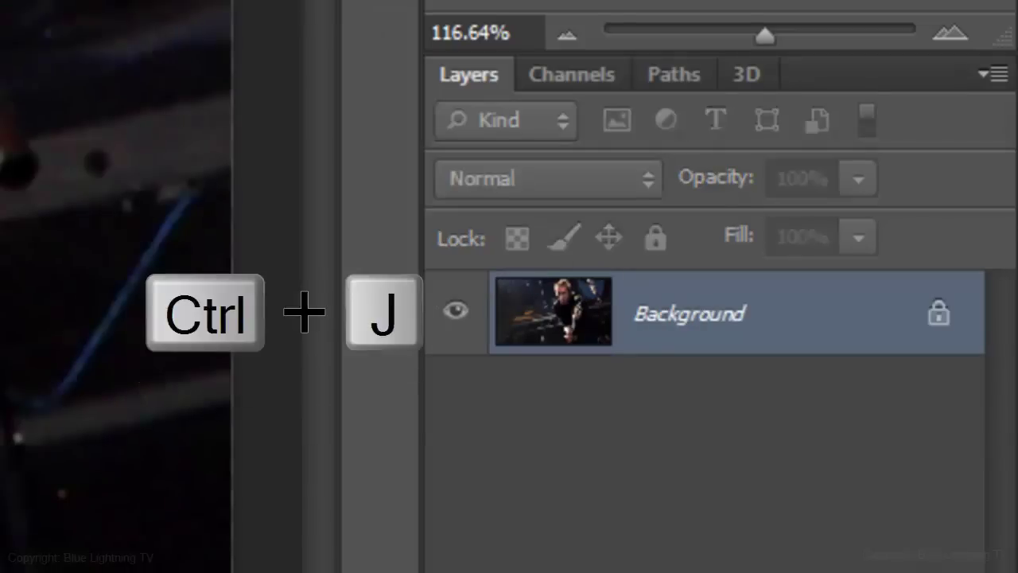
key(ctrl+j)
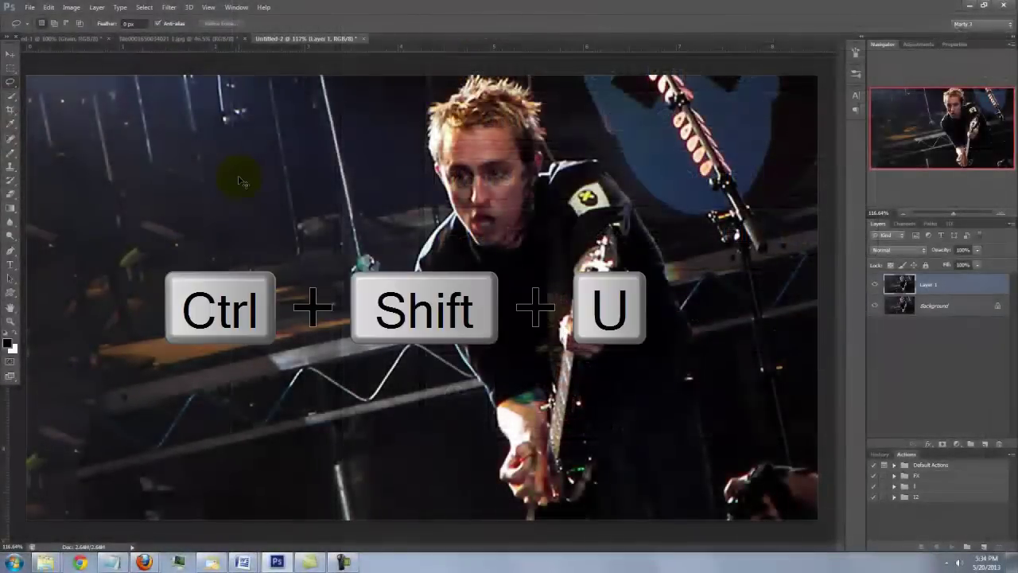
key(ctrl+shift+u)
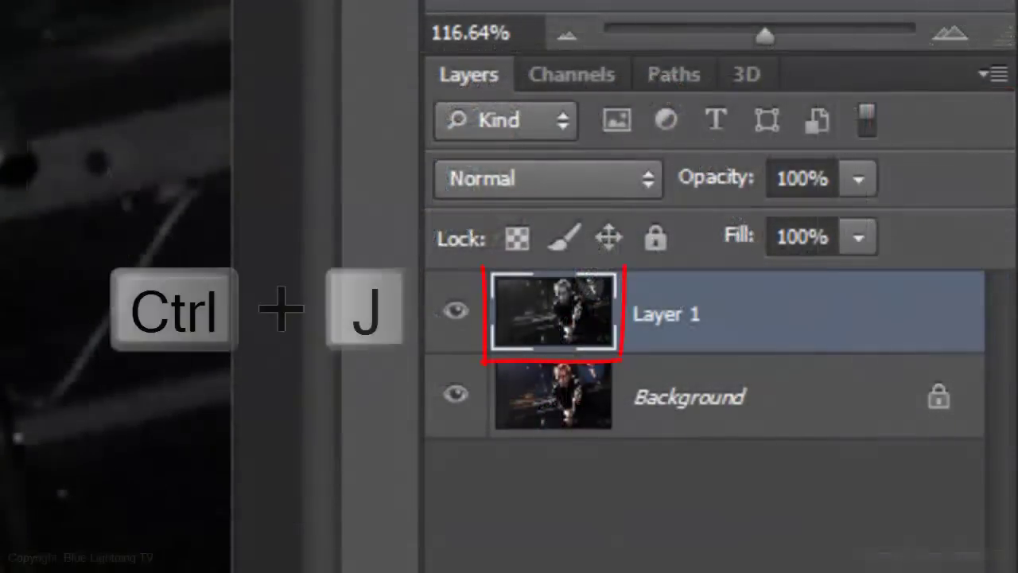
key(ctrl+j)
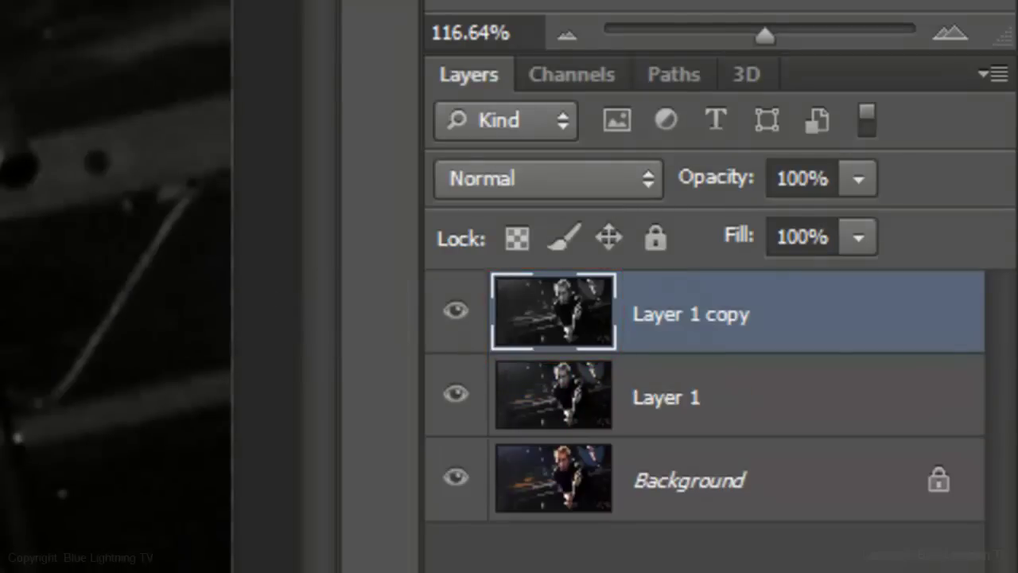
Name the top black-and-white copy GRAIN and the one below it DIFFUSE GLOW.
double_click(636, 312)
text(GRAIN)
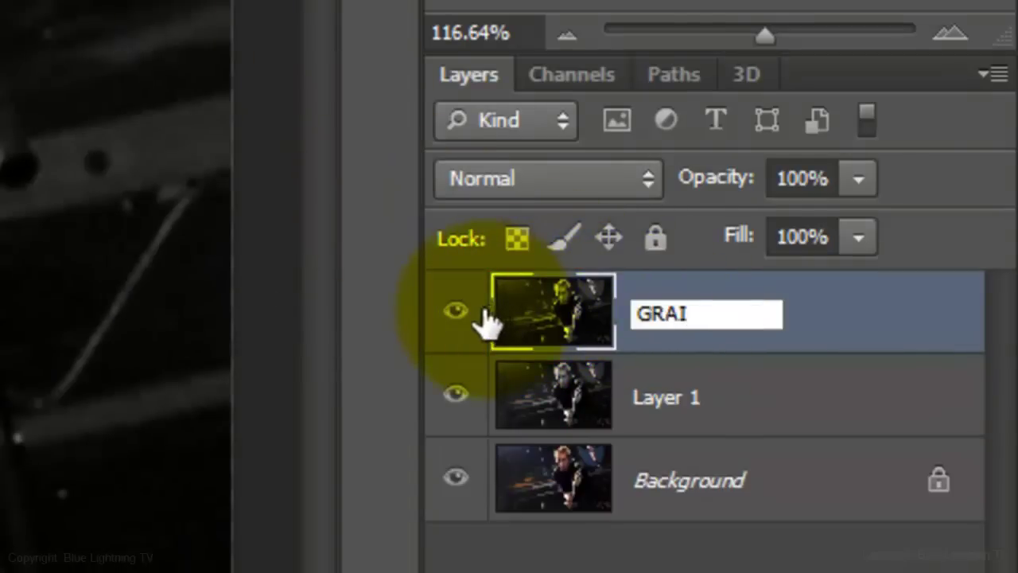
key(Return)
double_click(613, 395)
text(DI)
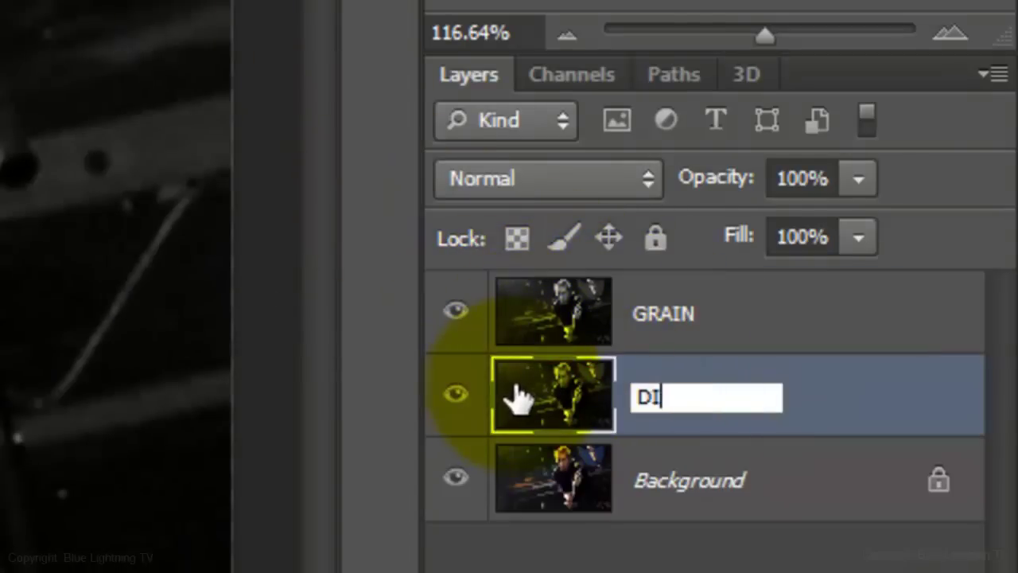
text(FFUSE GLOW)
key(Return)
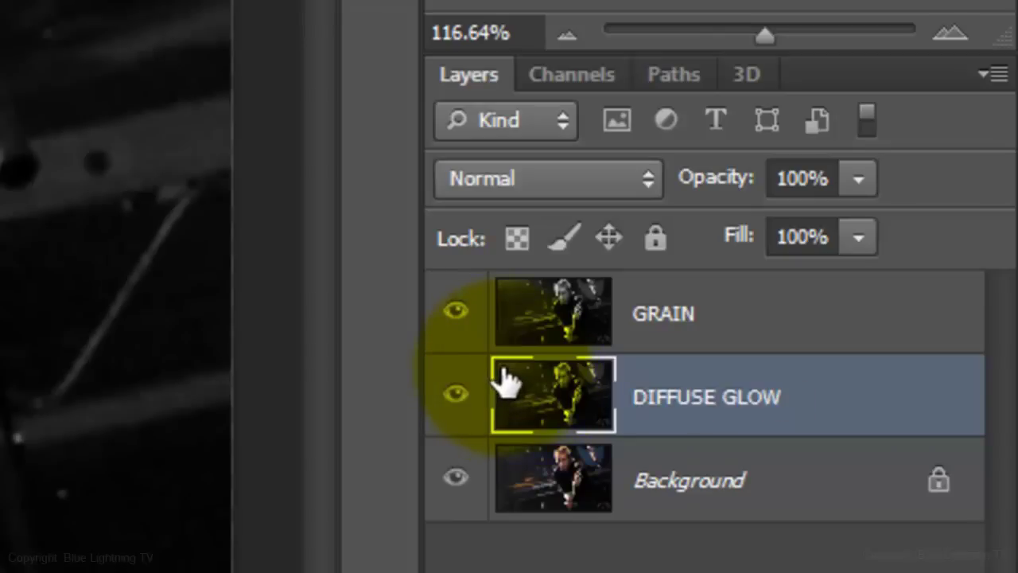
Hide GRAIN and apply Diffuse Glow (Graininess 10, Glow 15, Clear 6) to DIFFUSE GLOW.
click(456, 312)
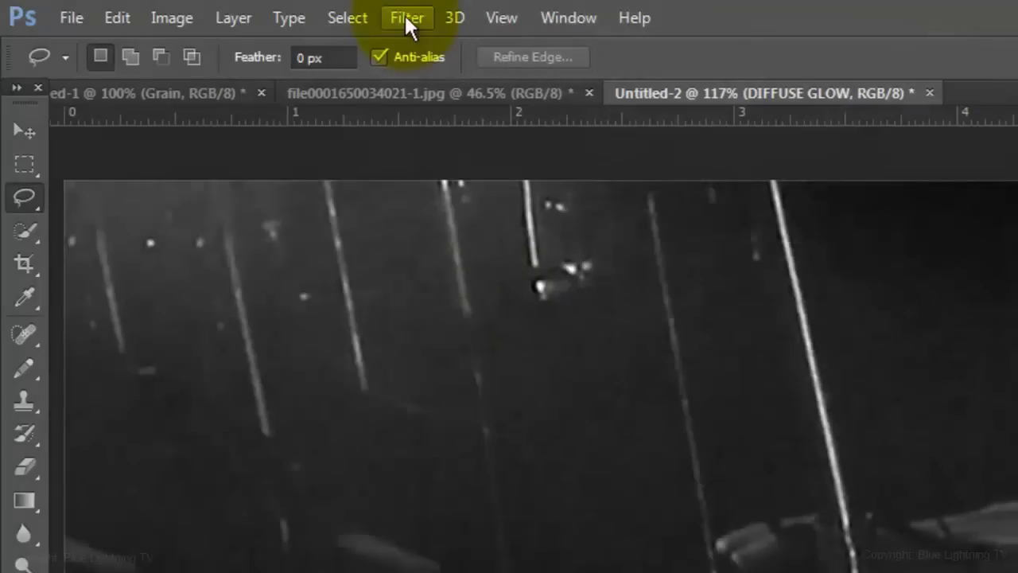
click(407, 16)
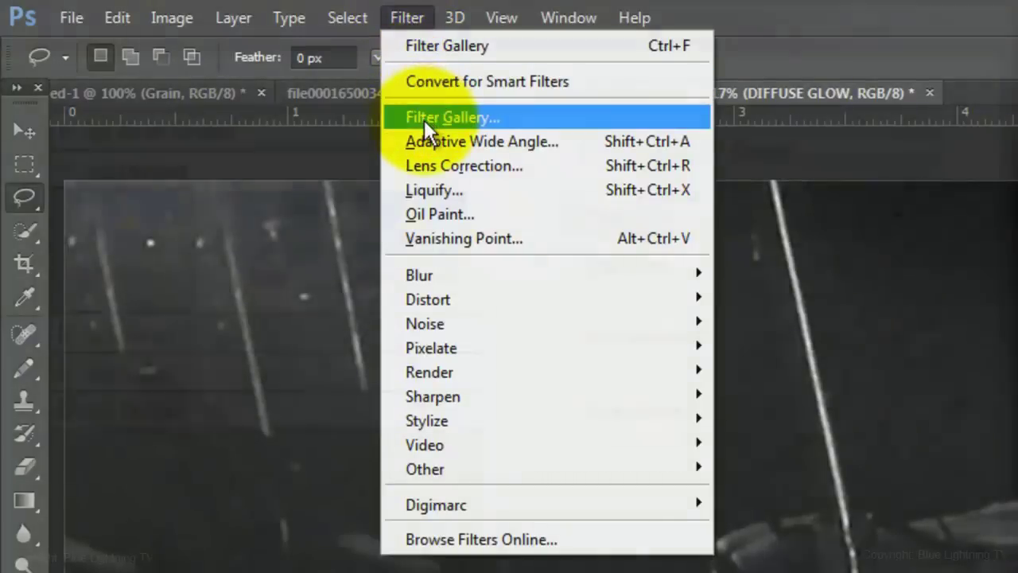
click(424, 119)
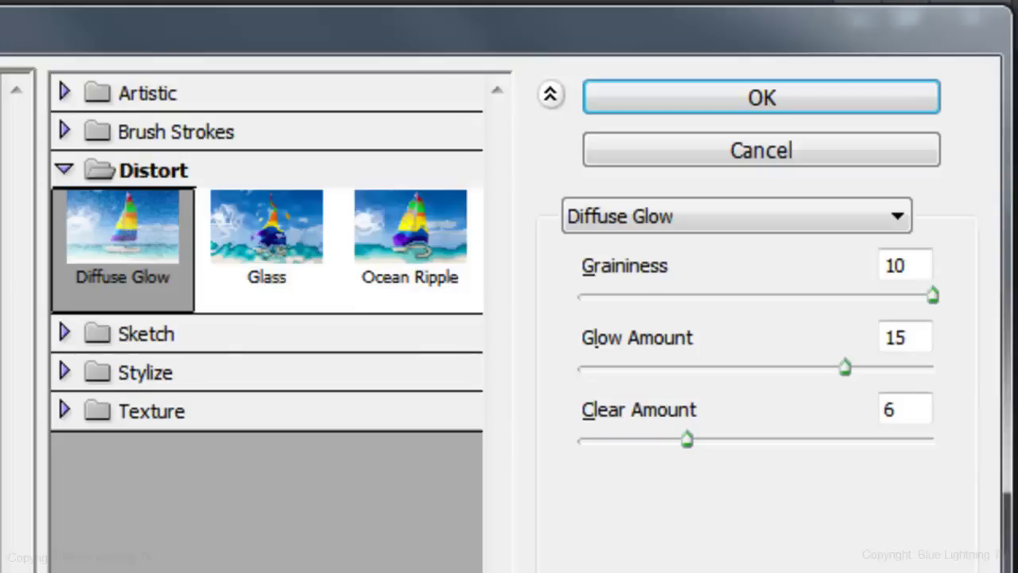
click(612, 98)
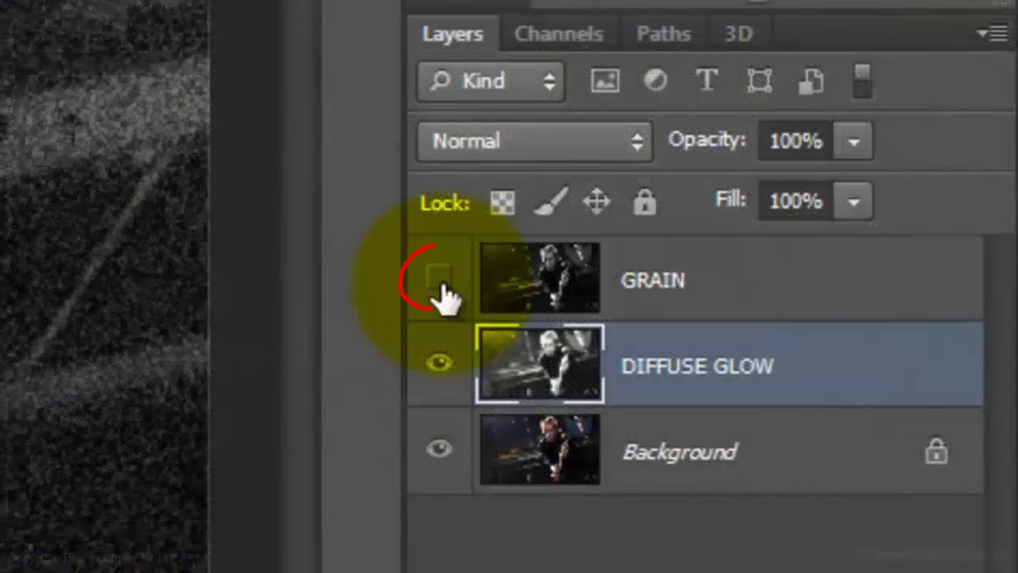
Show and select GRAIN, then apply a Stippled Grain texture at intensity 55, contrast 0.
click(439, 280)
click(557, 286)
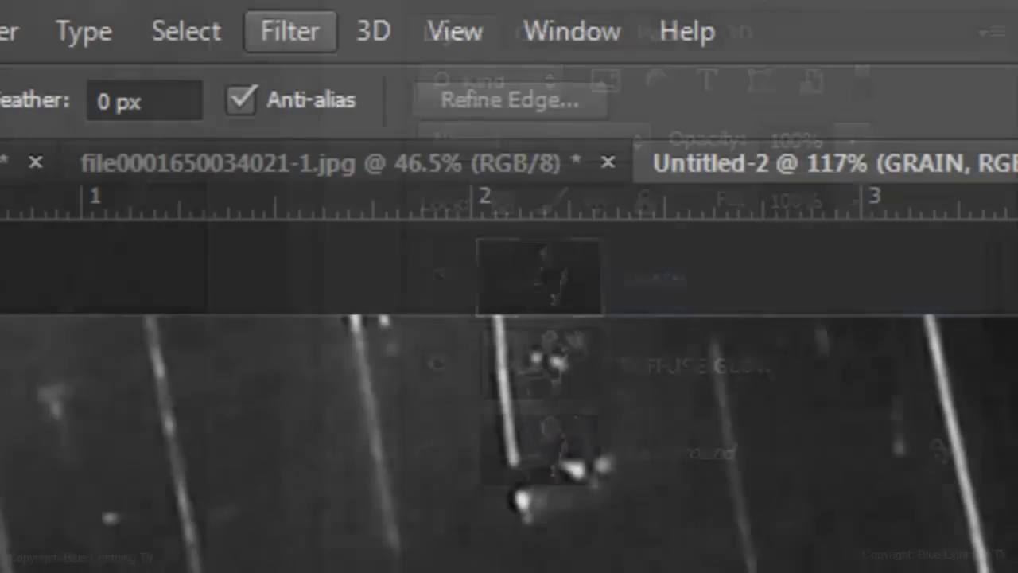
click(296, 36)
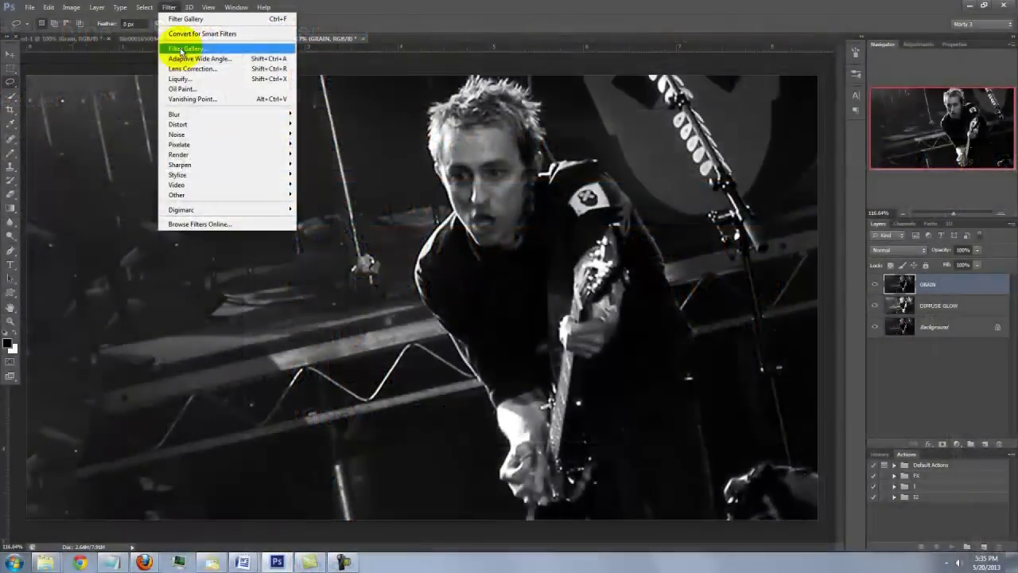
click(338, 207)
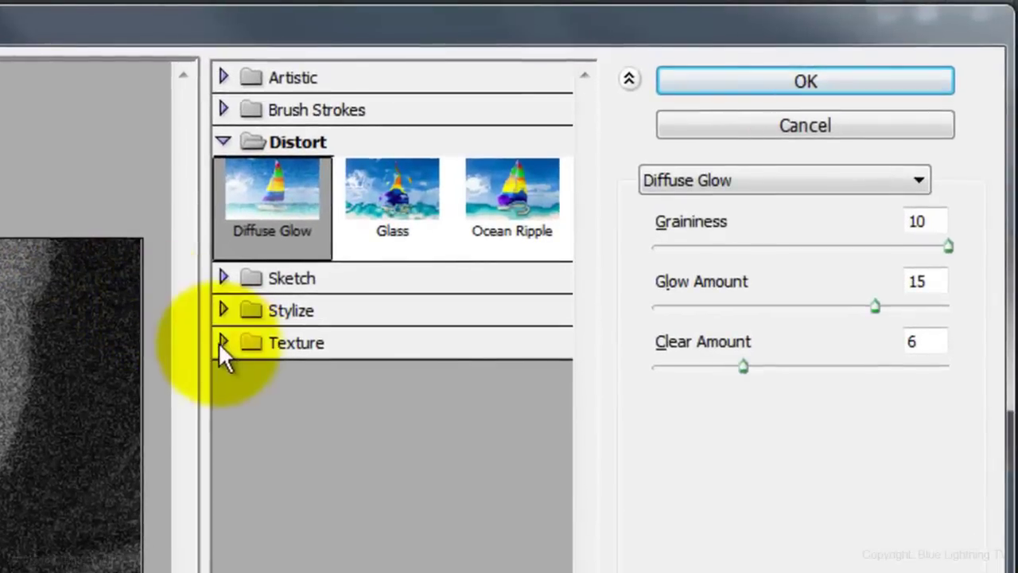
click(730, 123)
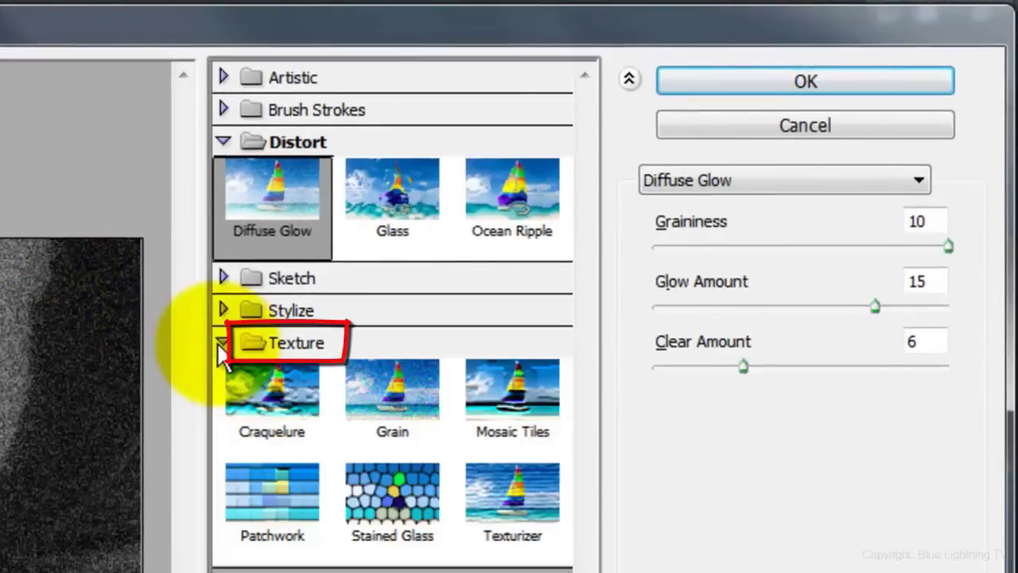
click(395, 415)
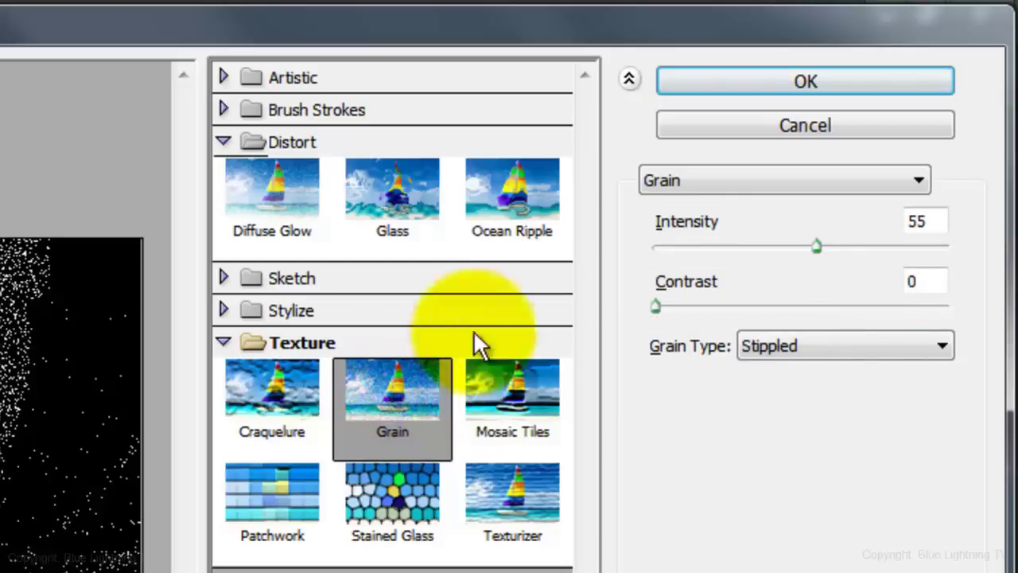
click(783, 82)
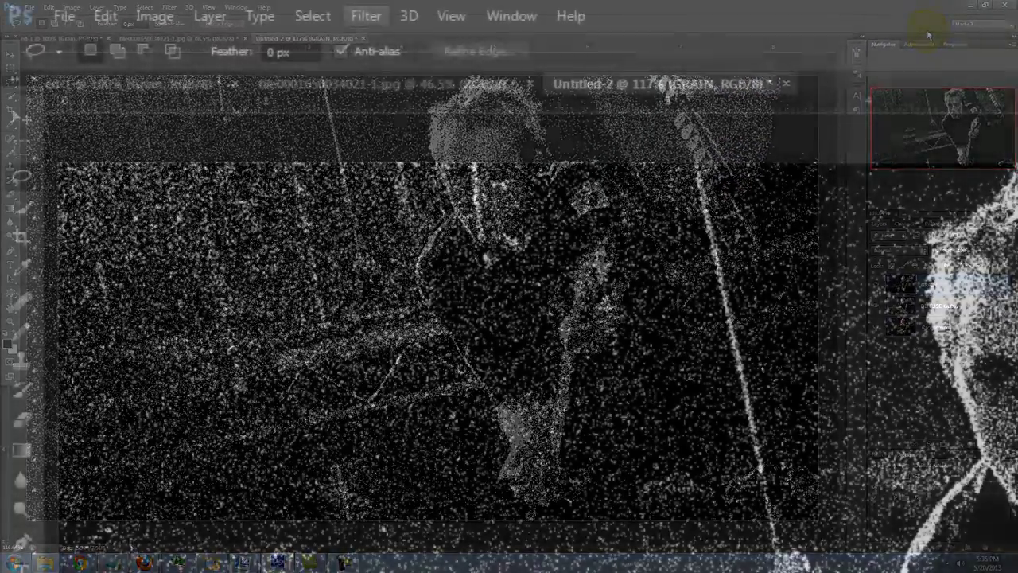
Blur GRAIN with a 0.5 px Gaussian Blur and lower its opacity to 70%.
click(168, 8)
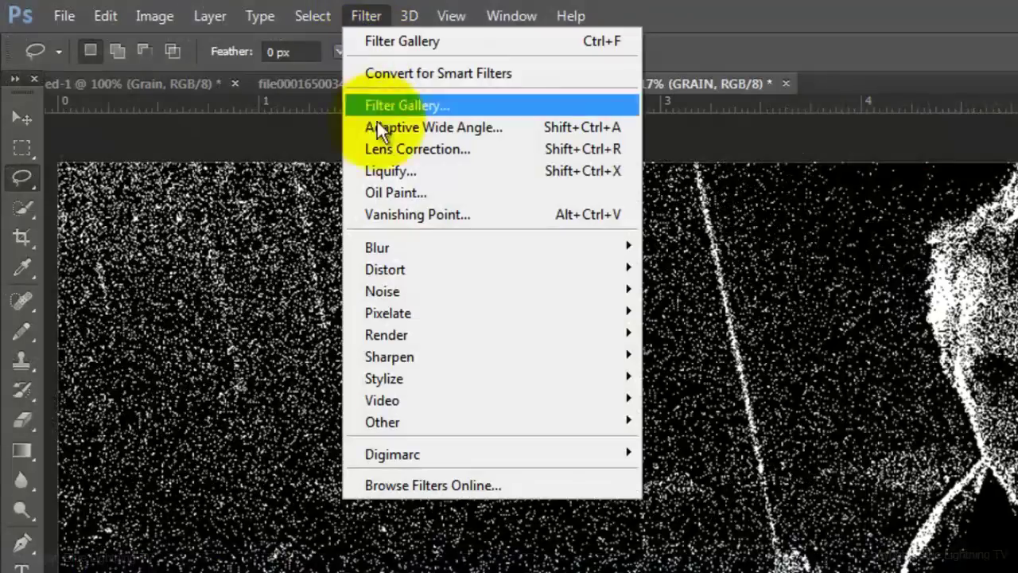
mouse_move(383, 246)
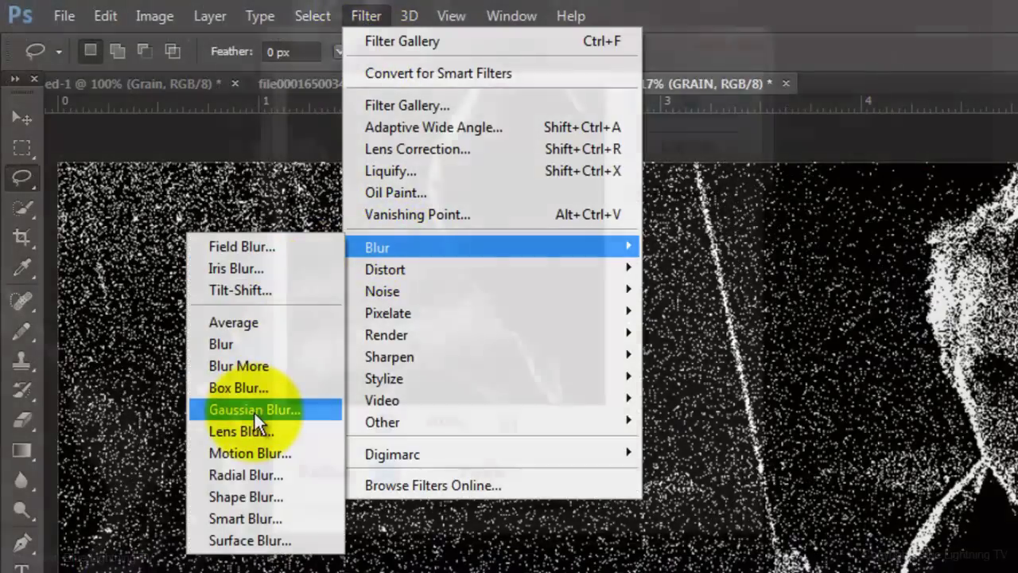
click(254, 410)
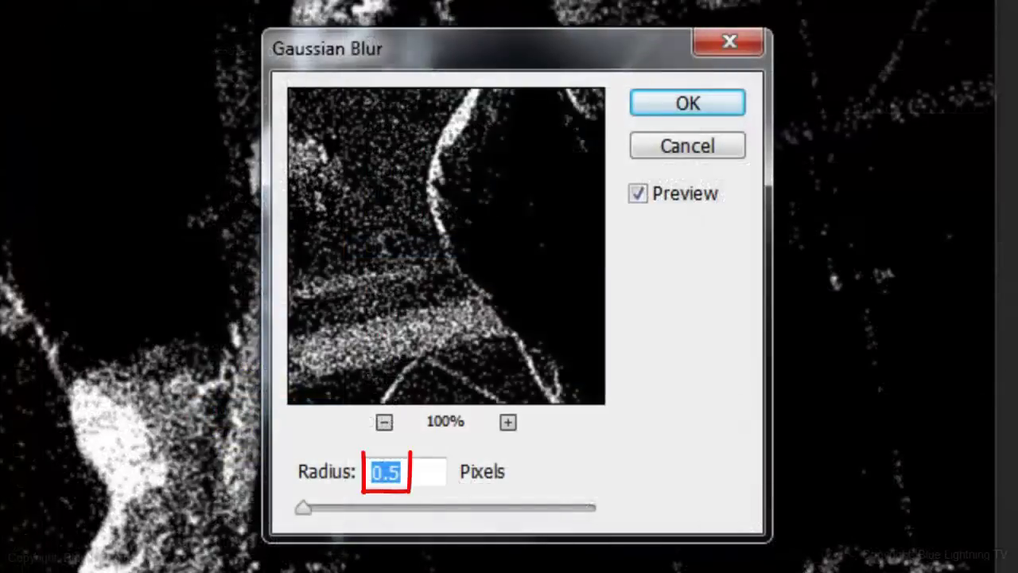
click(683, 102)
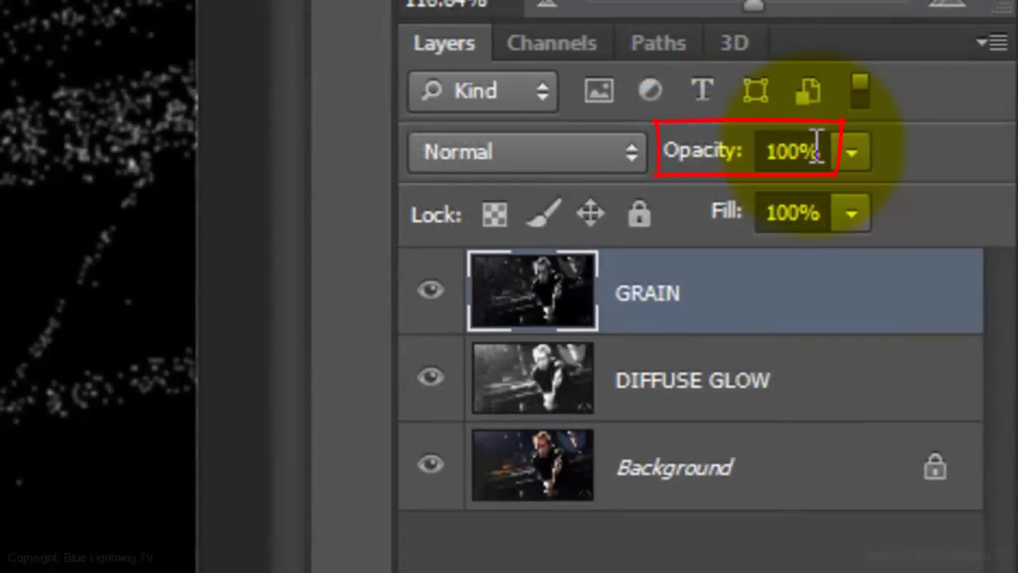
click(825, 150)
text(70)
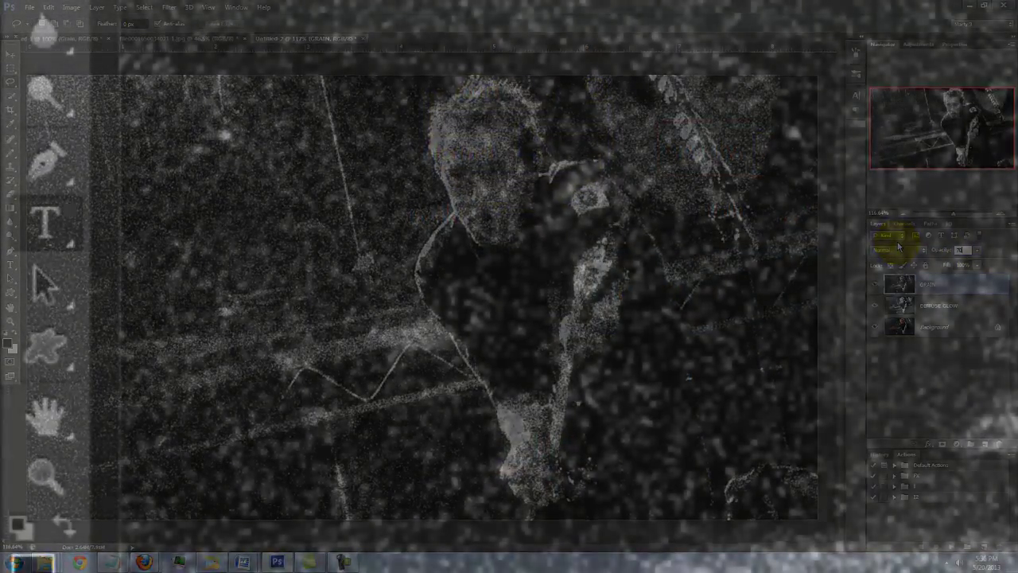
Choose the Horizontal Type Tool with DSnet Stamped at 130 pt and Sharp anti-aliasing.
click(12, 265)
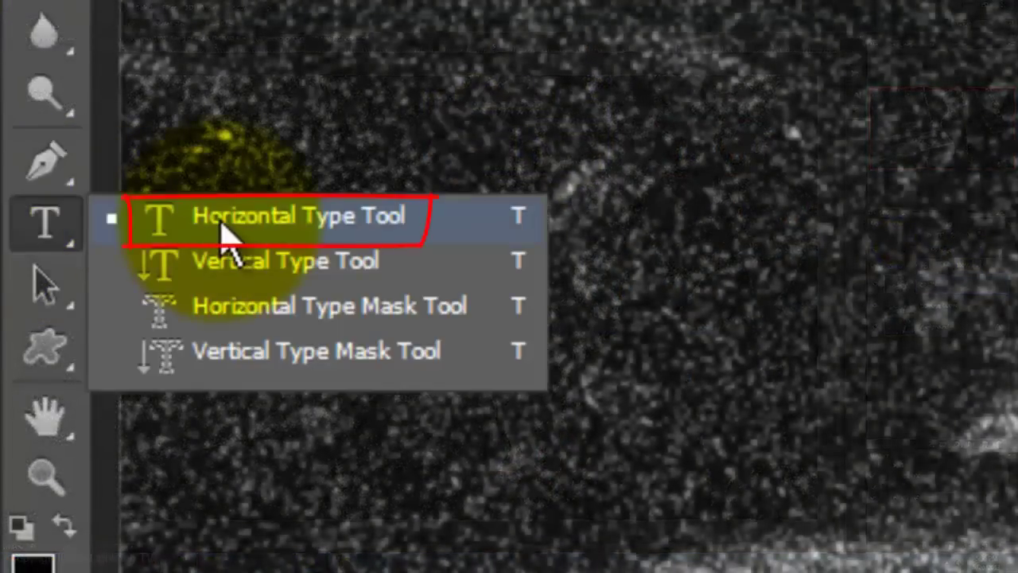
click(225, 231)
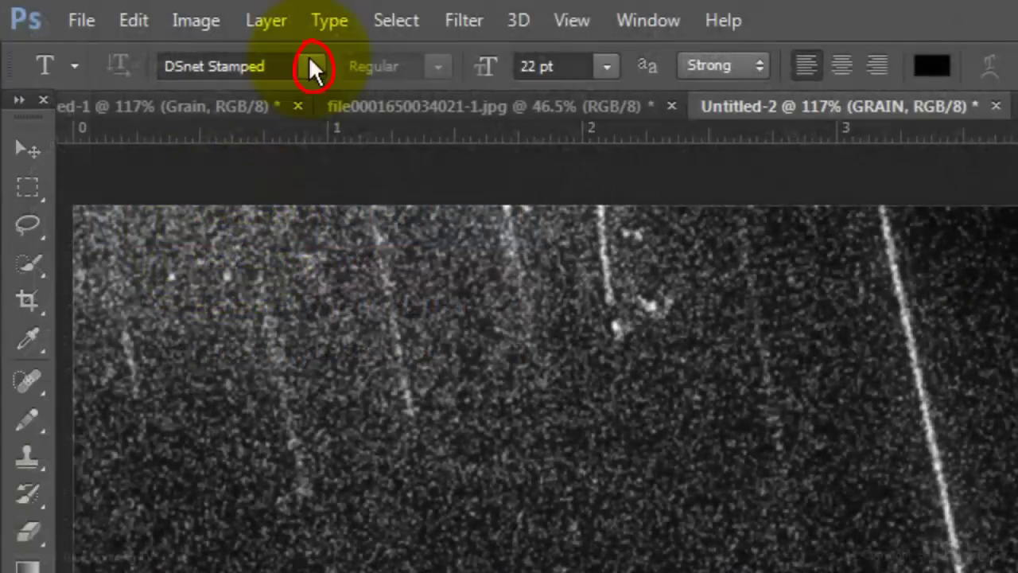
click(313, 68)
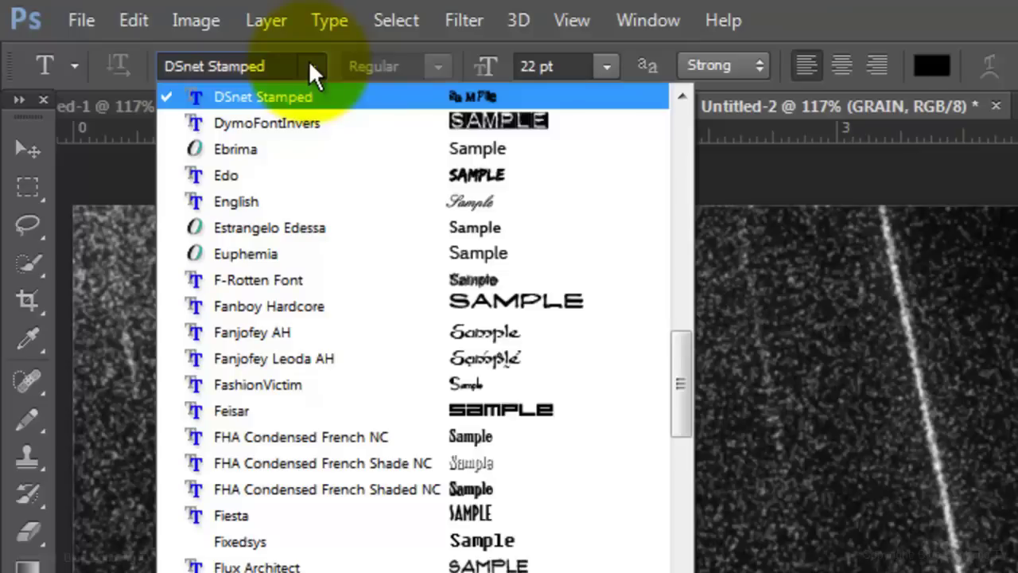
click(312, 63)
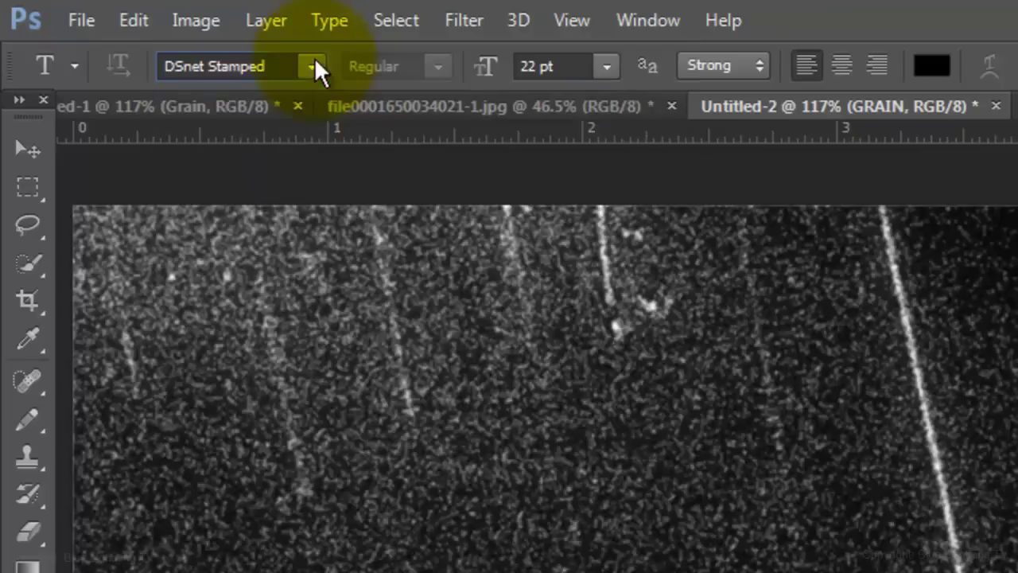
click(526, 66)
text(130)
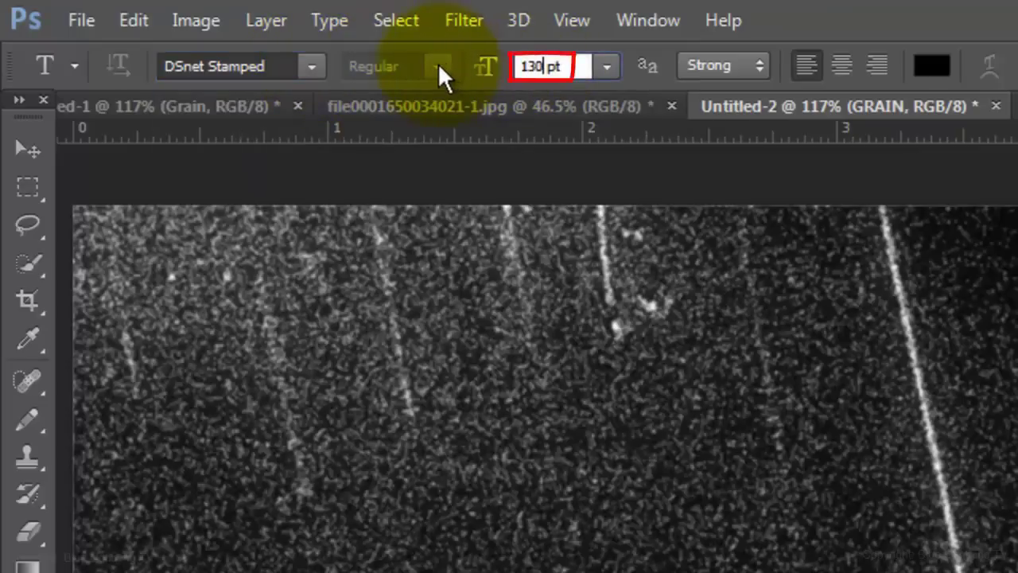
key(Return)
click(752, 64)
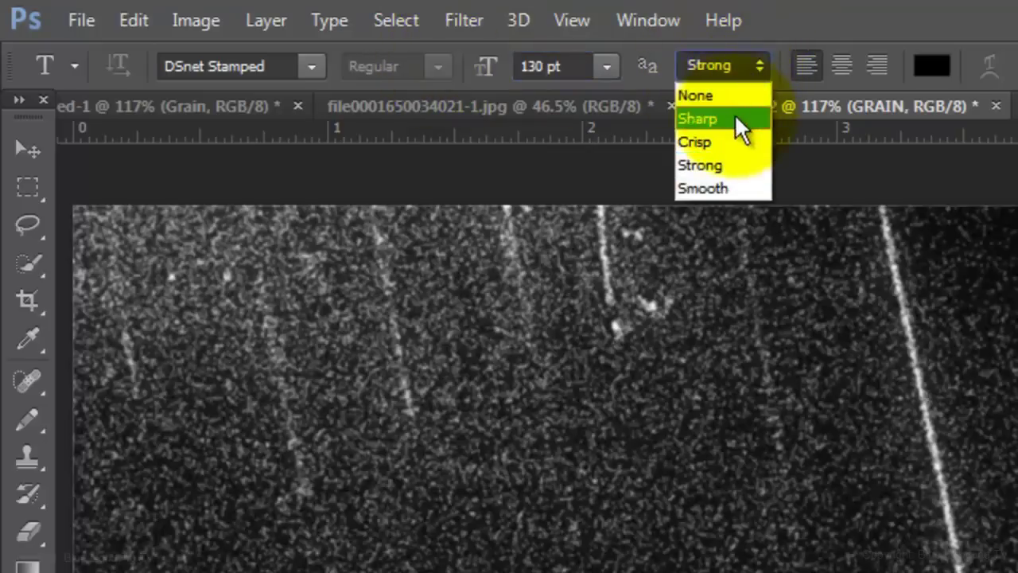
click(734, 115)
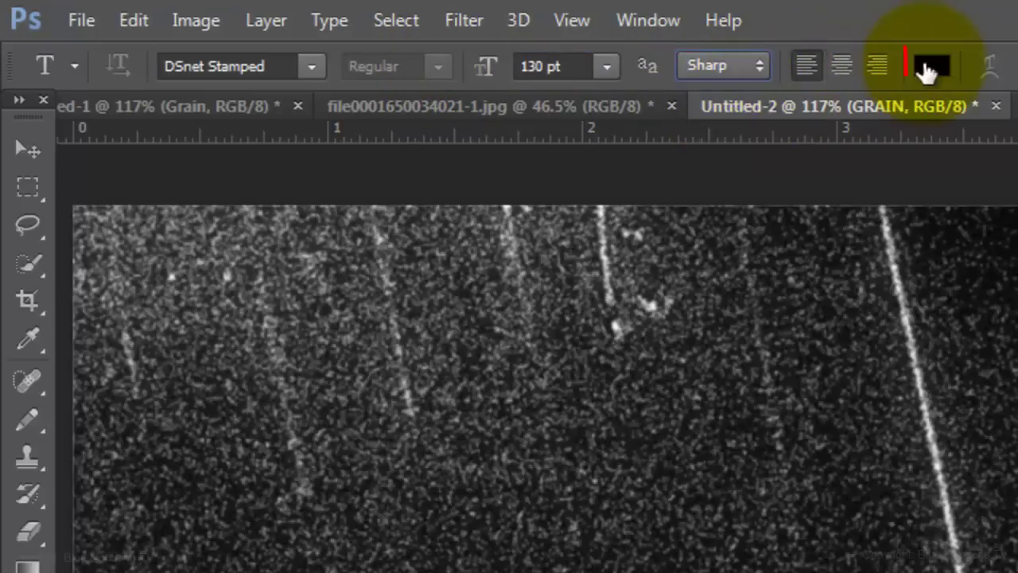
Set the text colour to purple #a454fe.
click(938, 70)
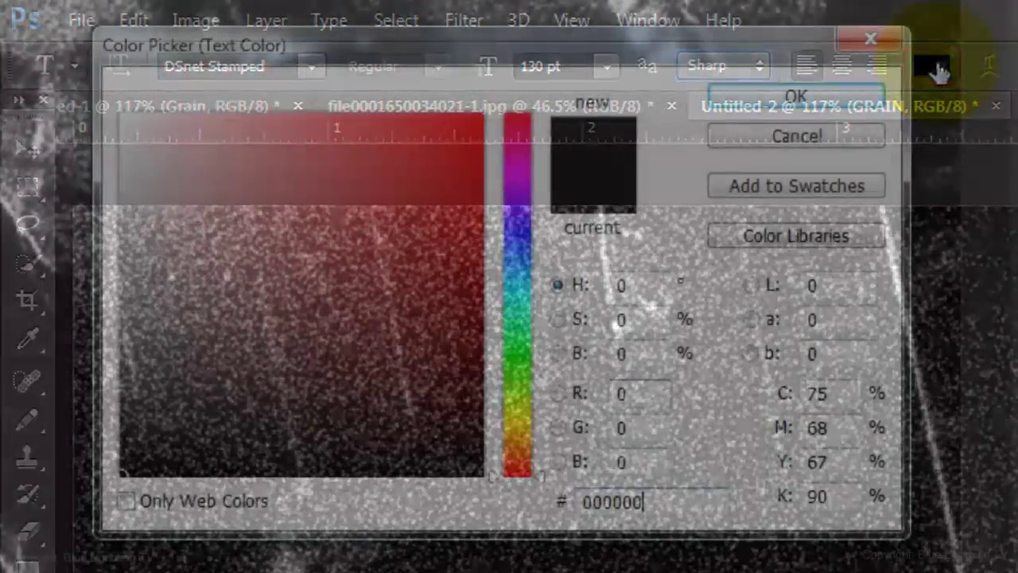
click(659, 496)
text(a454fe)
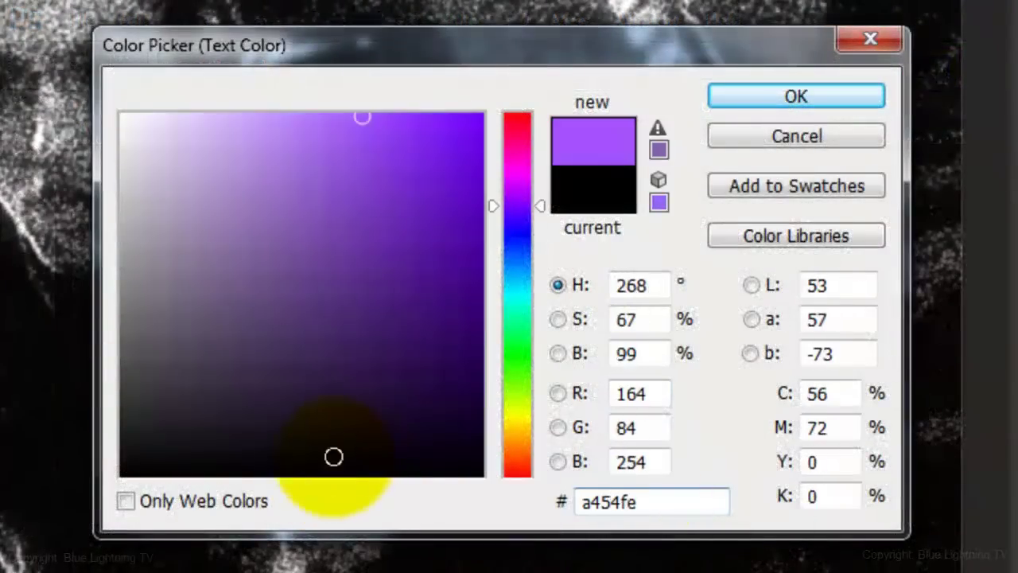
click(792, 96)
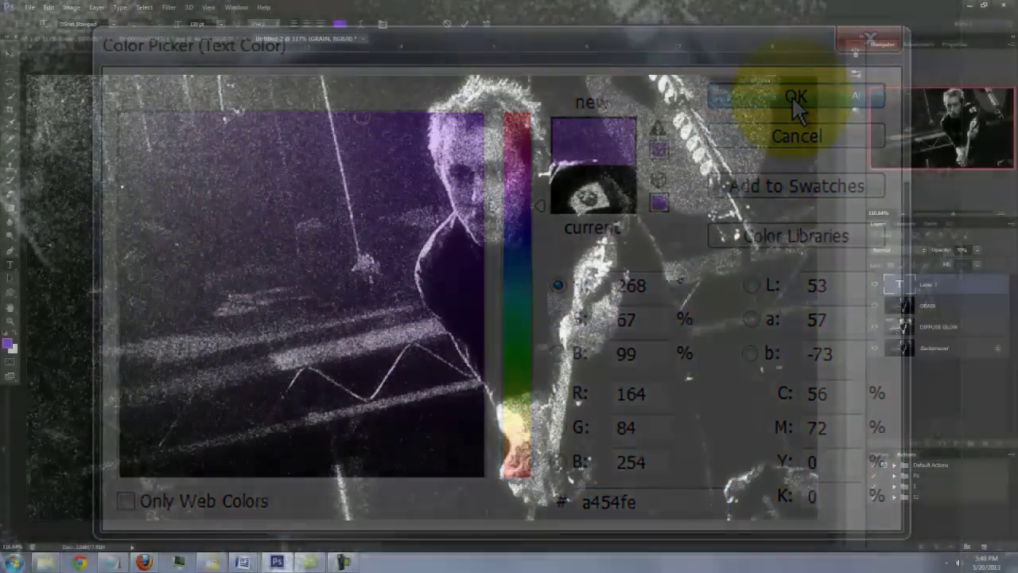
Type 'visual' on the canvas, then skew and rotate it into a slight tilt.
text(visual)
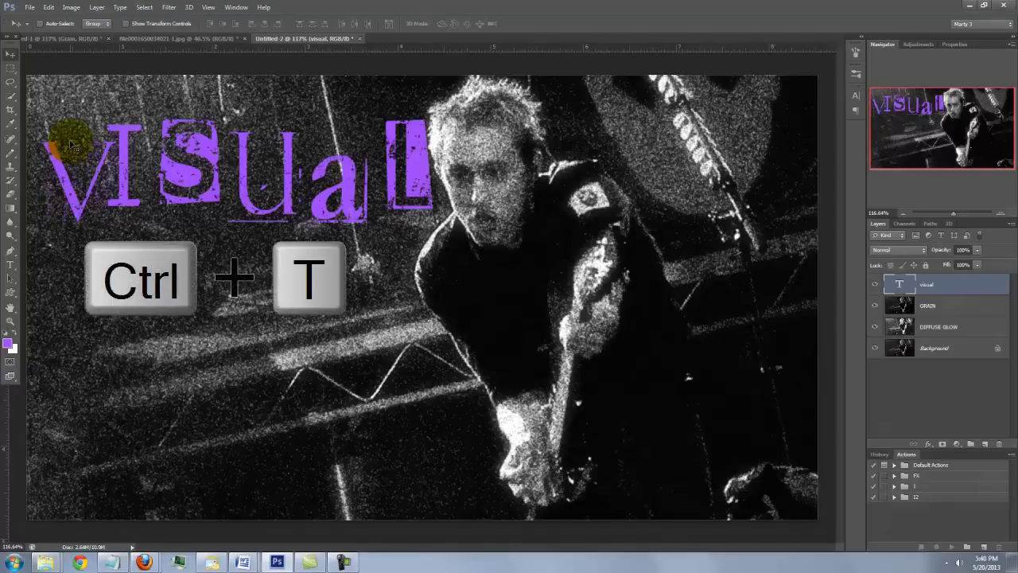
key(ctrl+t)
drag(422, 235, 380, 226)
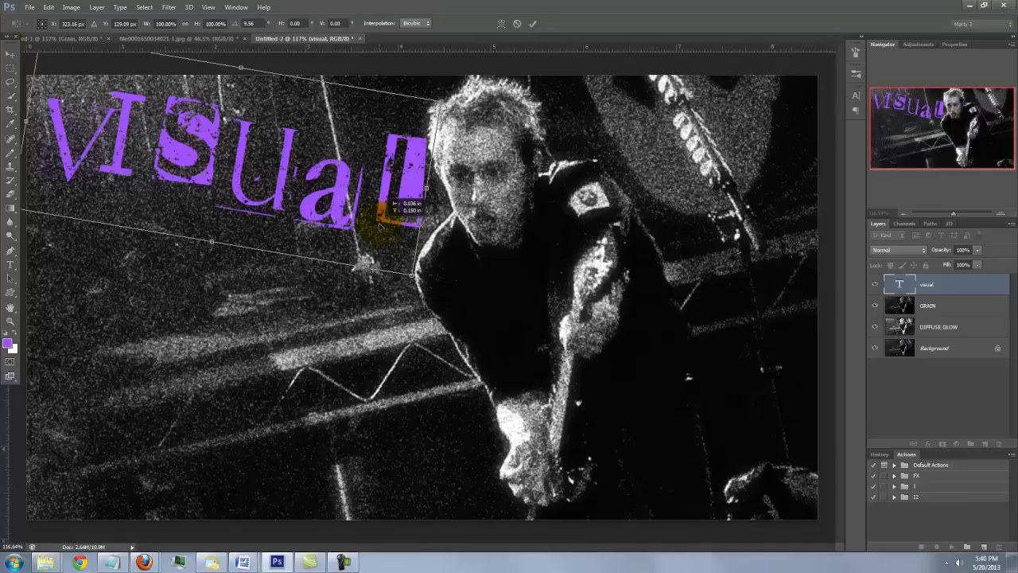
key(Return)
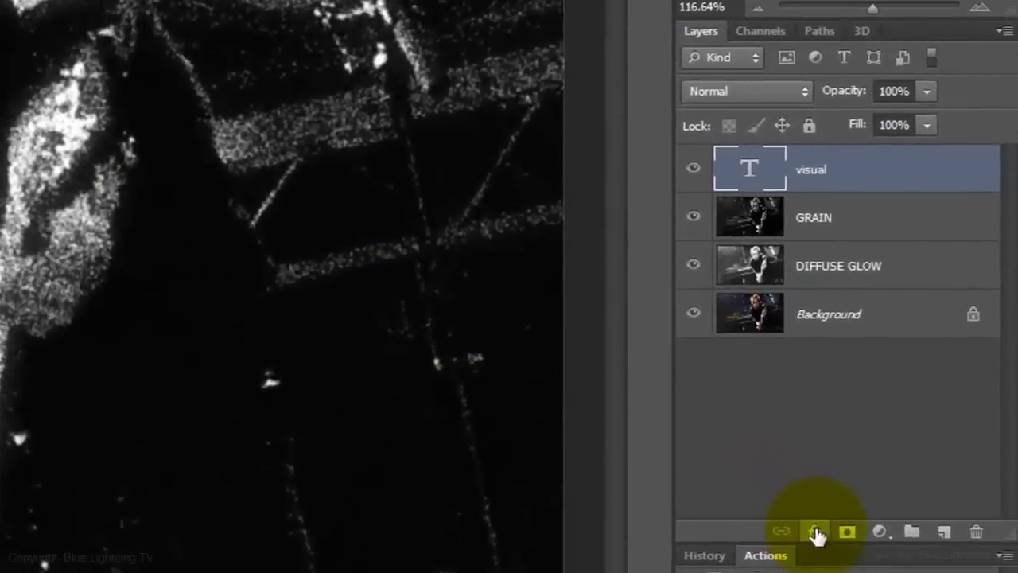
Give the 'visual' text a black Multiply drop shadow: 100% opacity, 28 px distance, 14 px size.
click(814, 532)
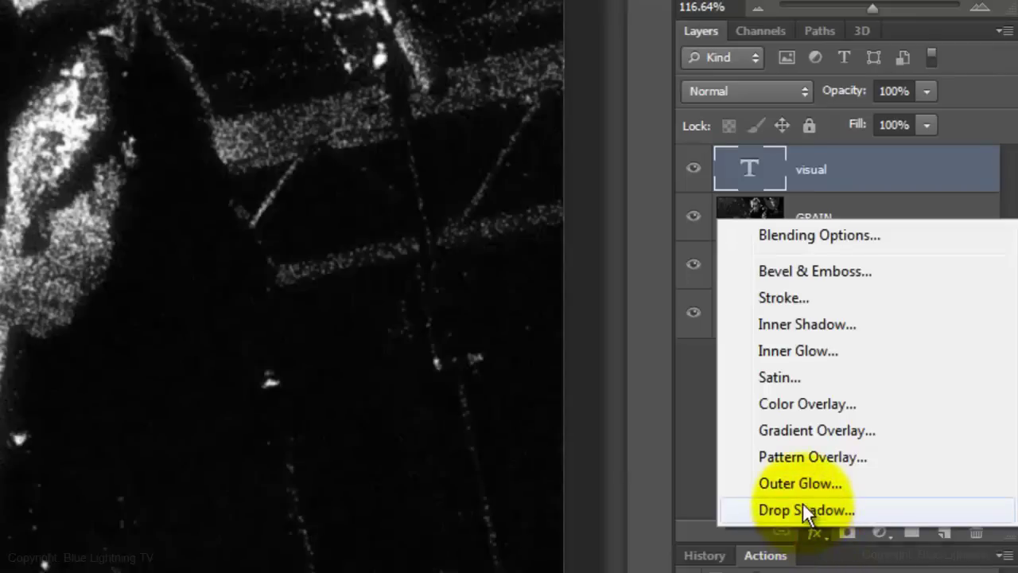
click(802, 507)
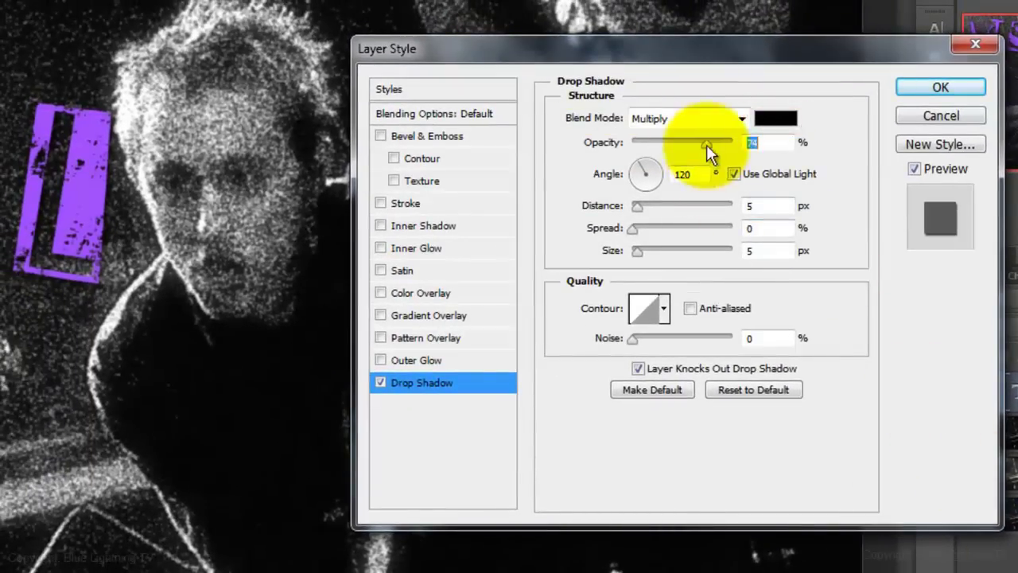
drag(706, 144, 757, 151)
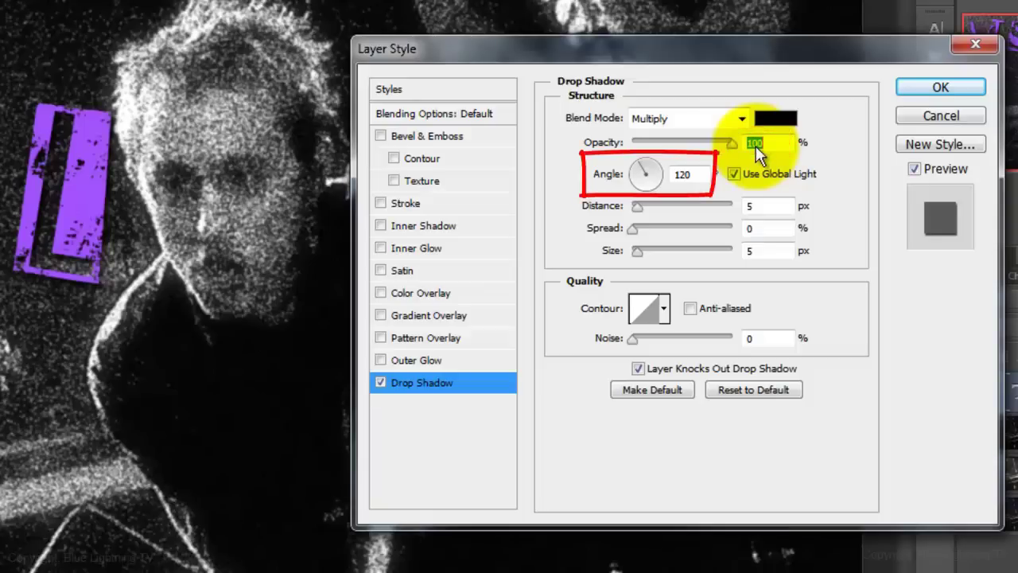
click(755, 205)
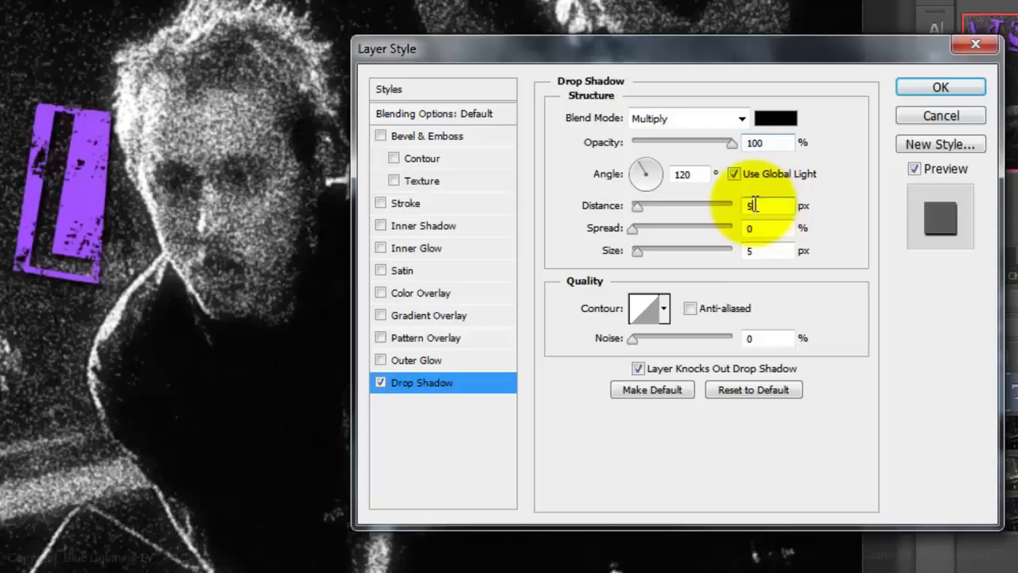
text(28)
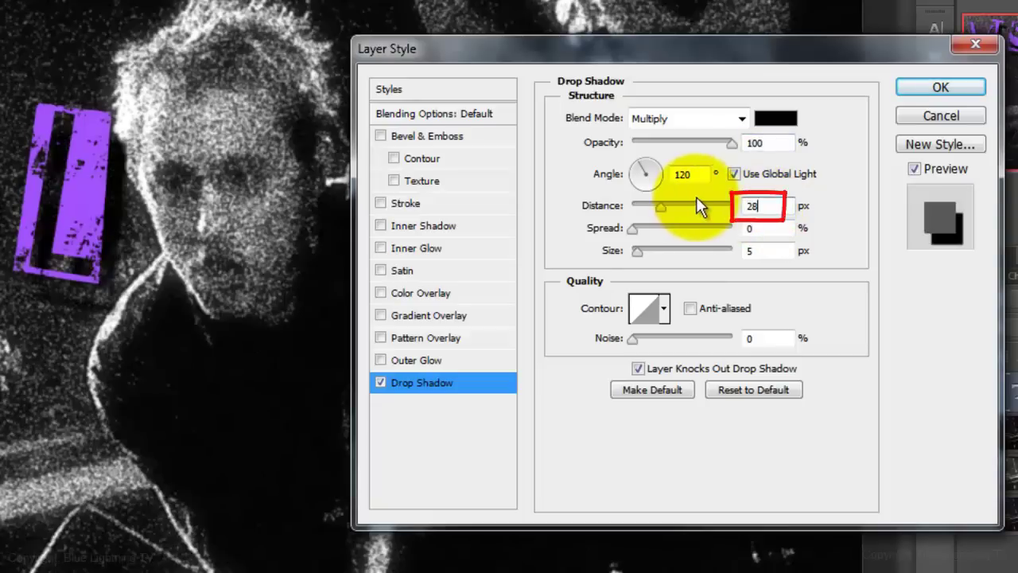
key(Tab)
key(Tab)
text(14)
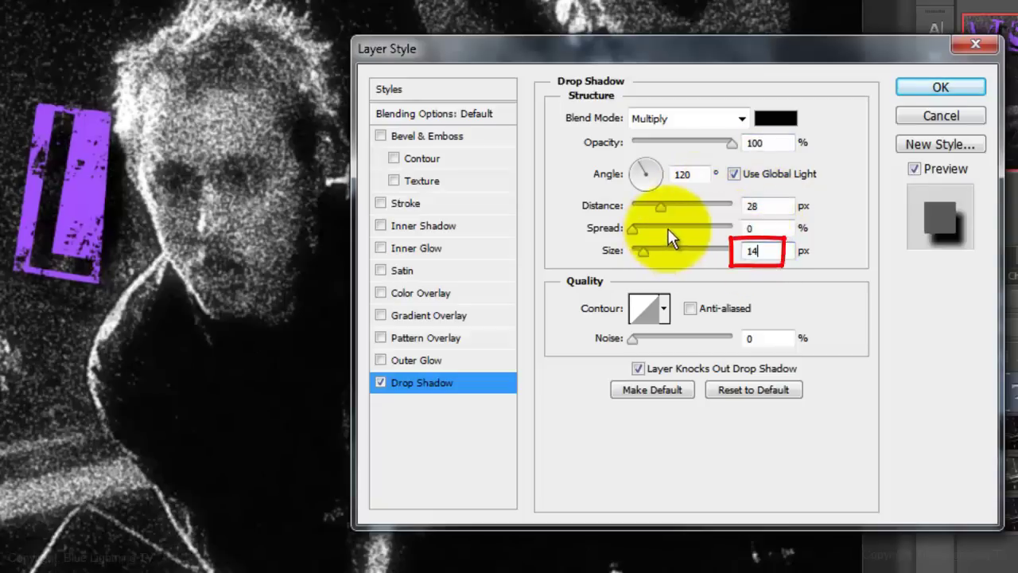
click(922, 88)
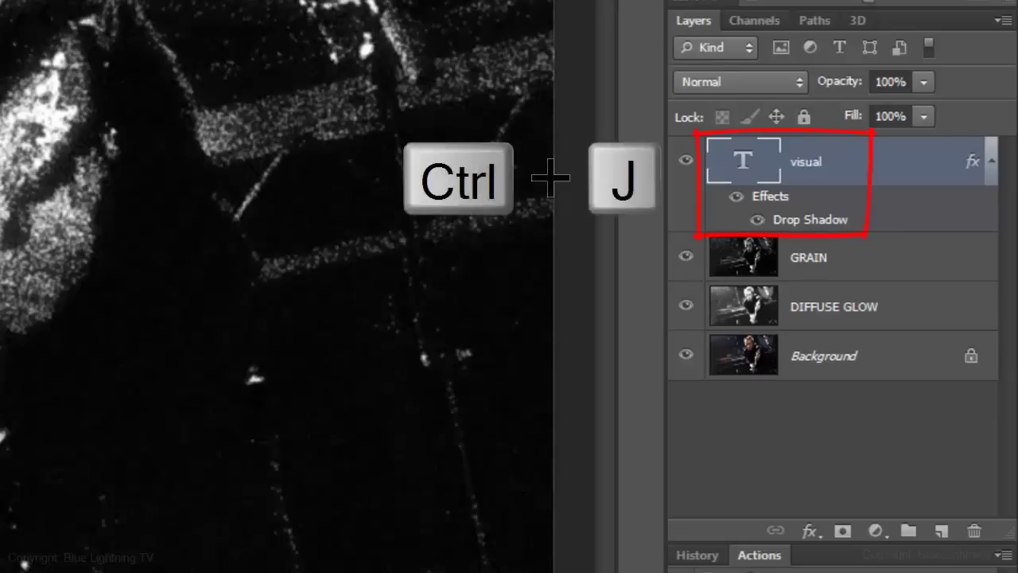
Duplicate the visual text layer, move the copy below, and retype it as 'purple'.
key(ctrl+j)
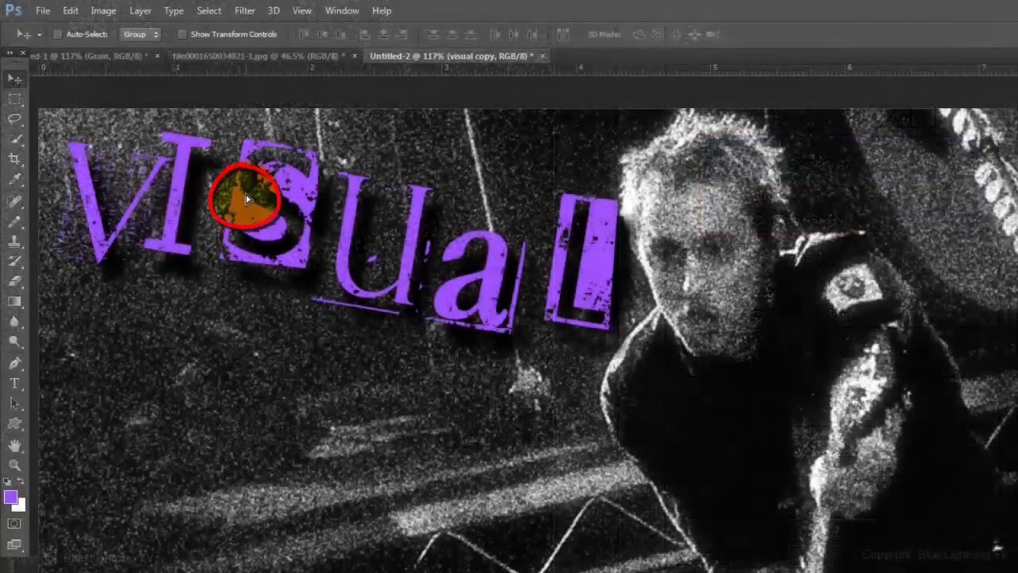
drag(247, 199, 263, 366)
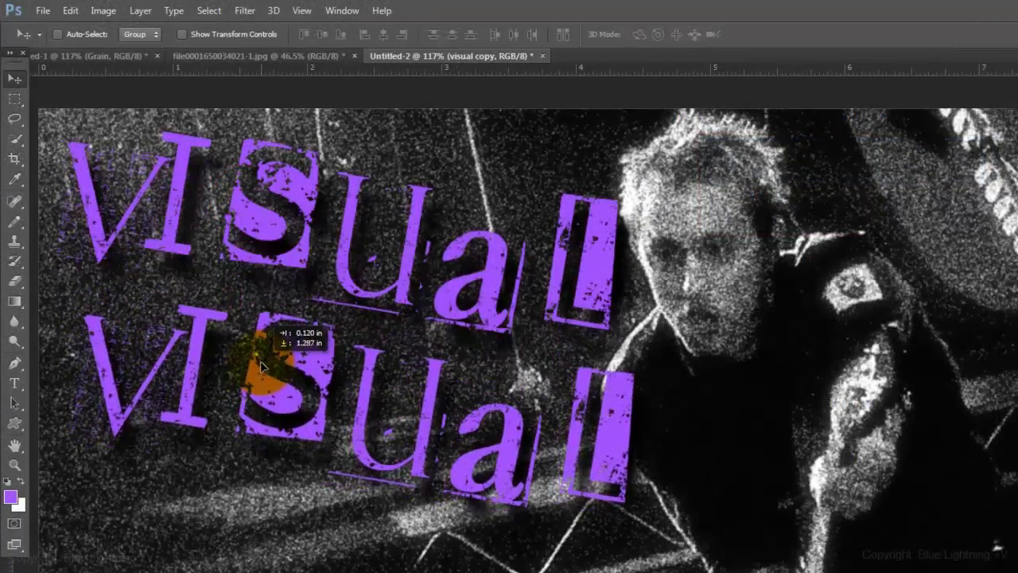
key(t)
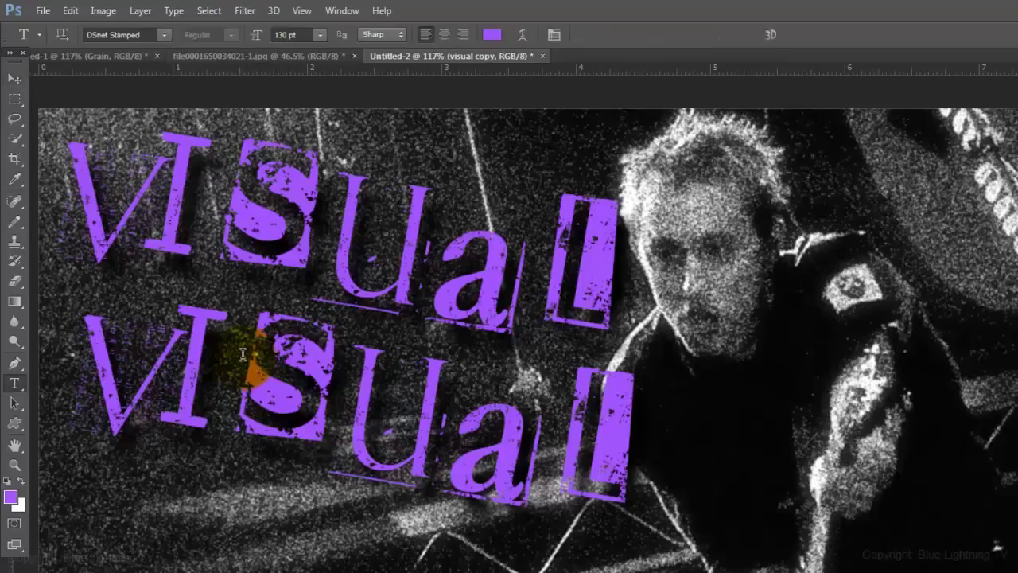
drag(91, 364, 615, 435)
text(purple)
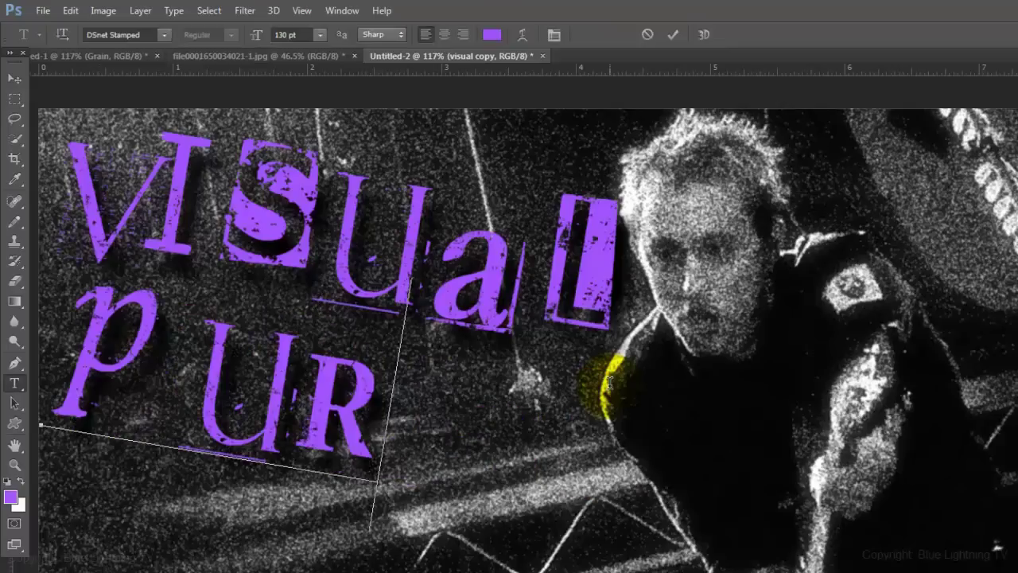
click(16, 79)
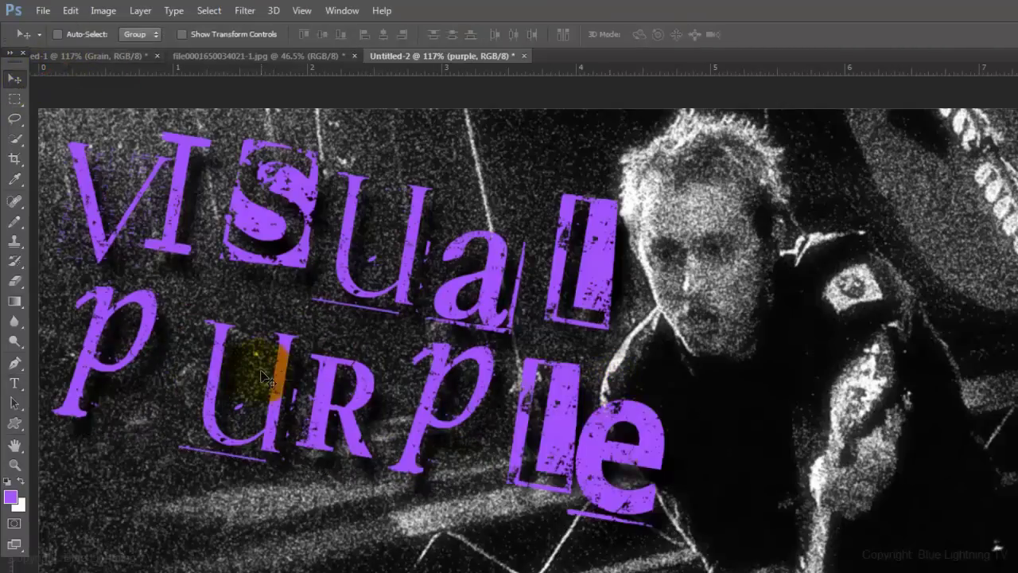
Nudge the purple text right and down, then rotate it counter-clockwise.
drag(264, 375, 317, 391)
key(ctrl+t)
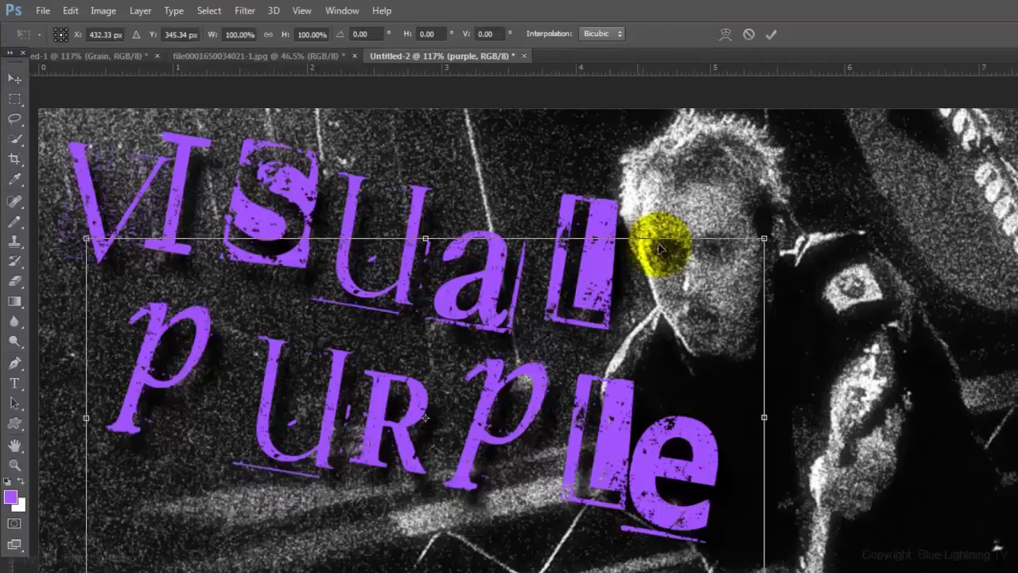
drag(748, 229, 675, 164)
drag(665, 258, 664, 288)
key(Return)
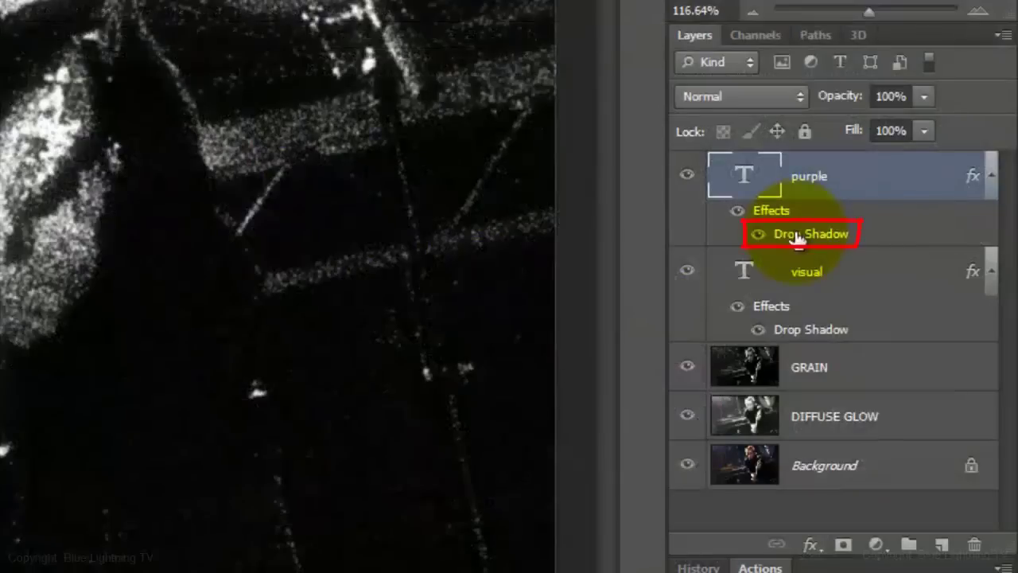
Turn off Use Global Light for the purple drop shadow and set its angle to -118°.
double_click(798, 236)
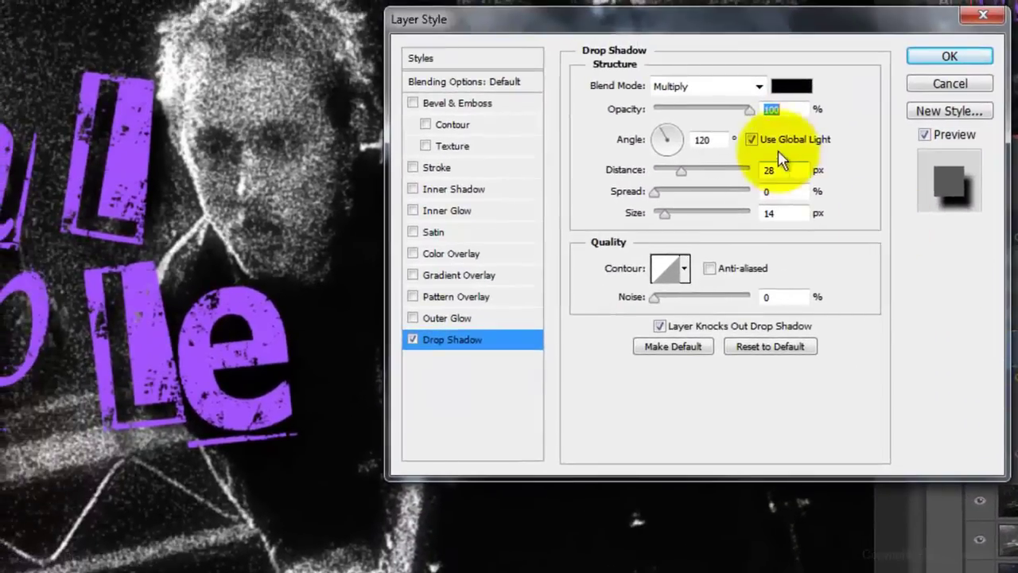
click(751, 141)
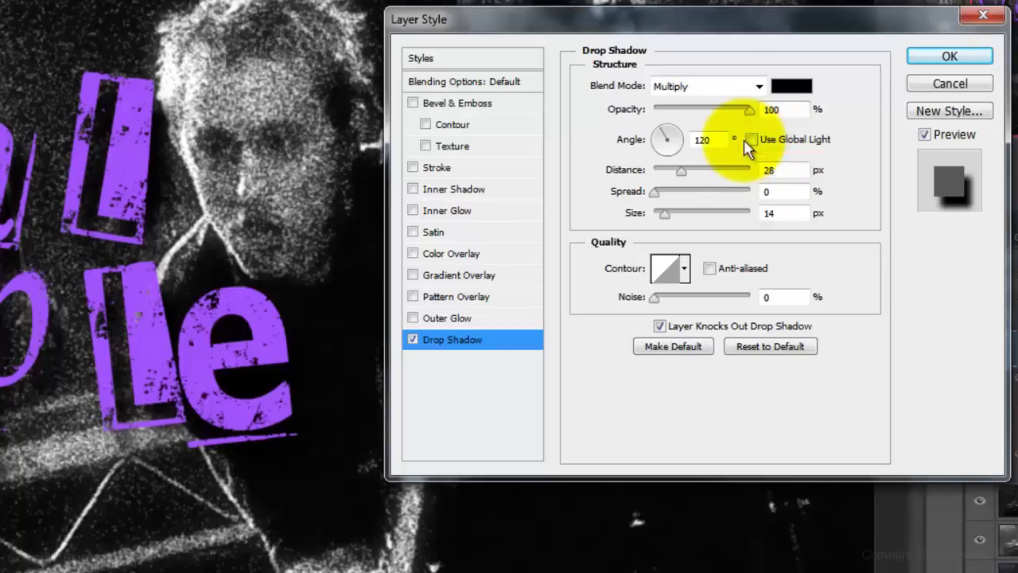
drag(661, 137, 671, 139)
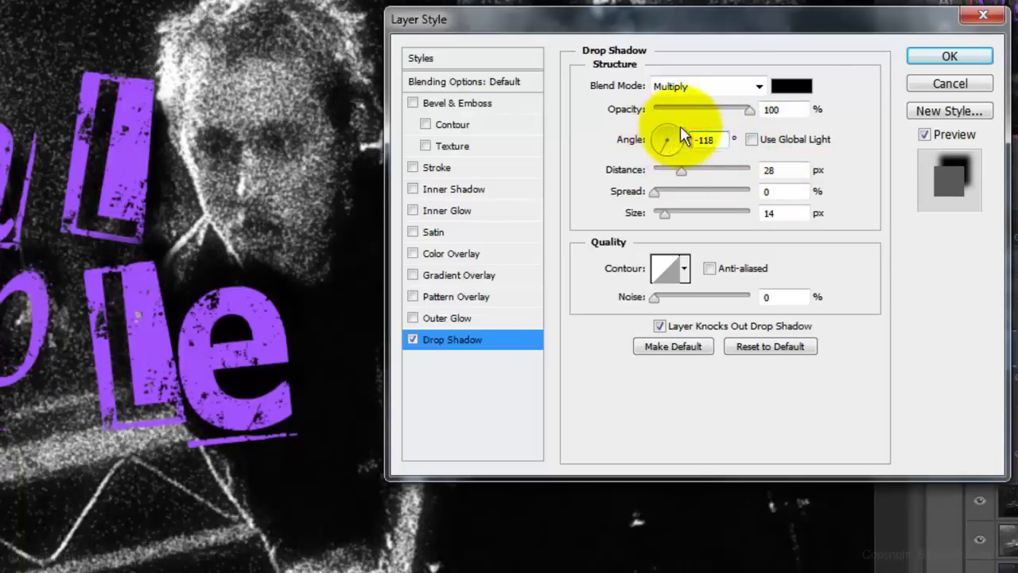
click(936, 62)
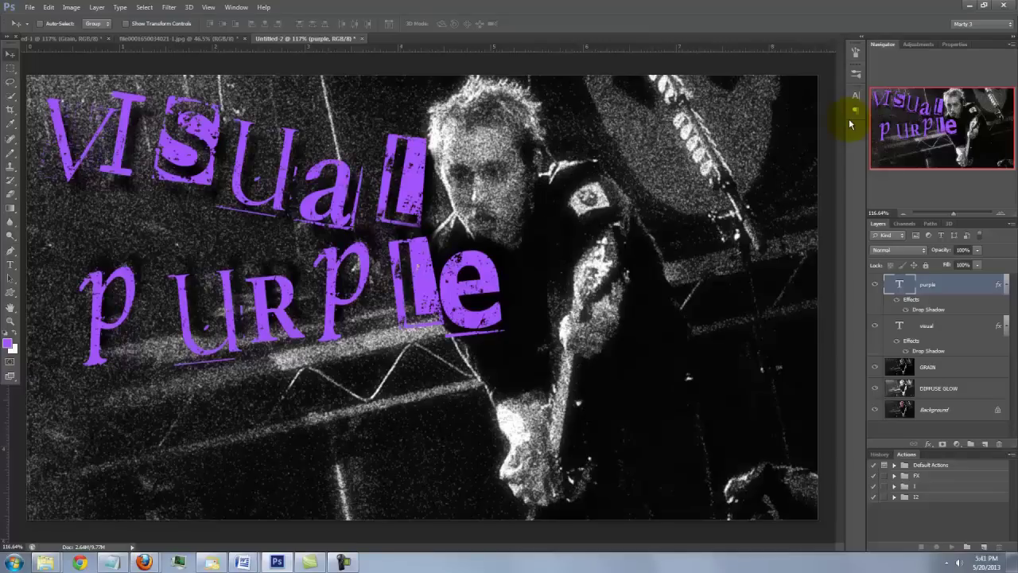
Start a new text layer below the title in Impact Label at 22 pt.
key(t)
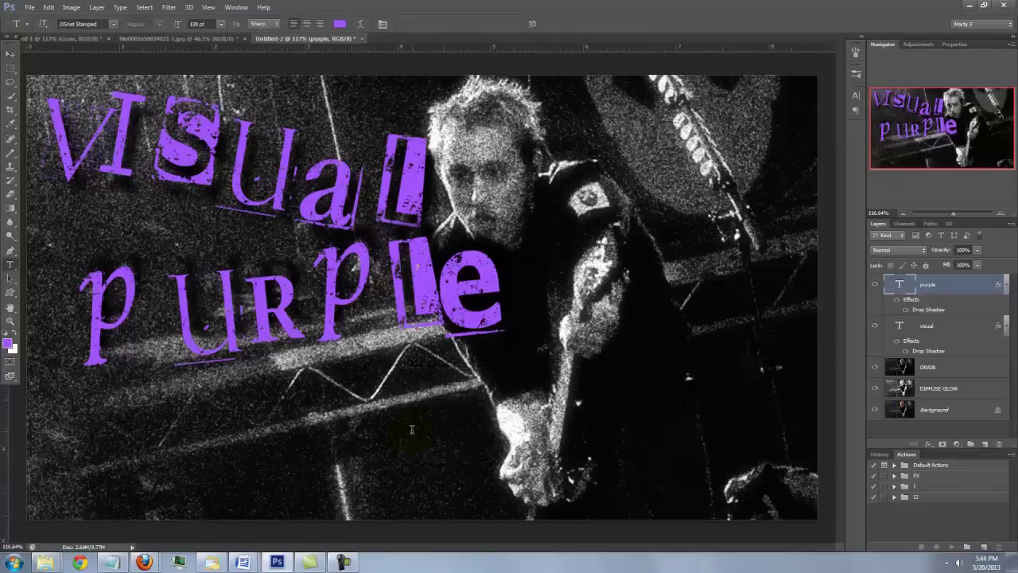
click(412, 430)
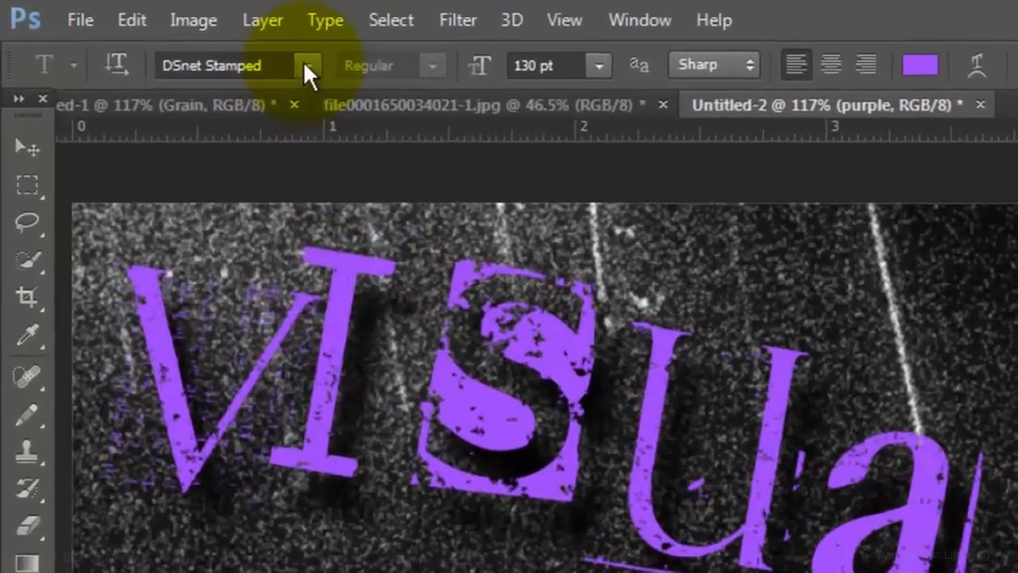
click(113, 24)
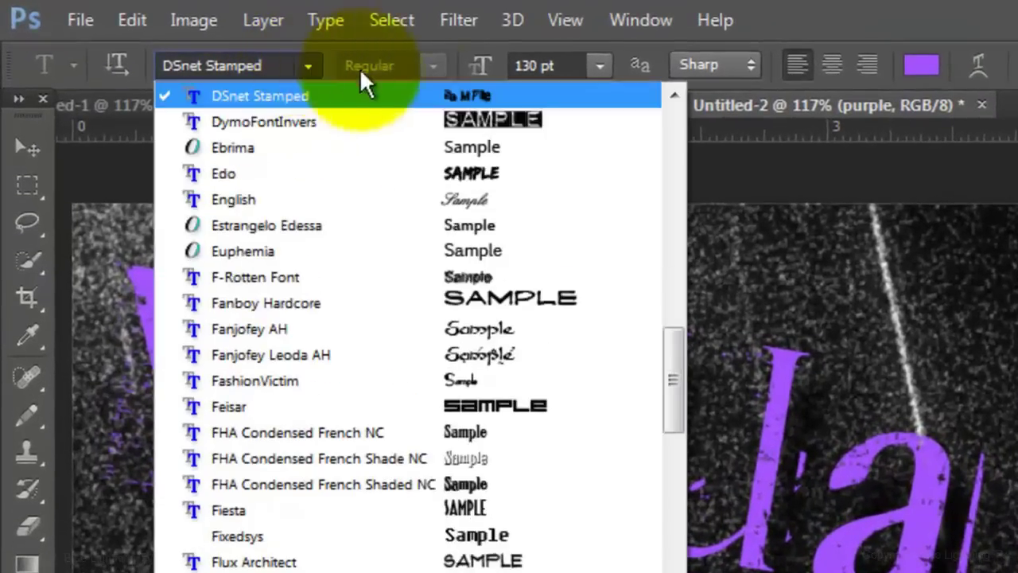
drag(673, 340, 665, 446)
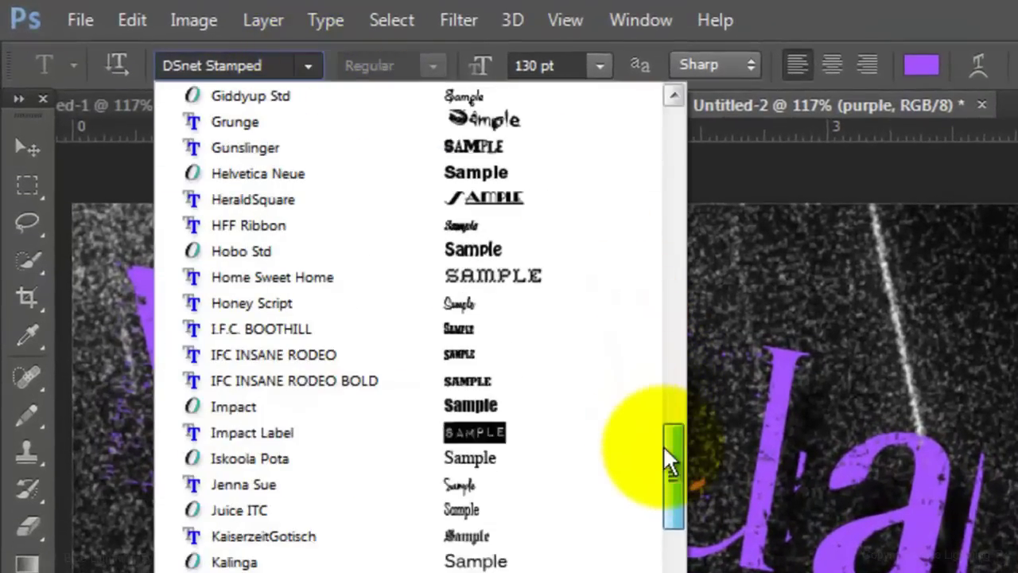
click(308, 432)
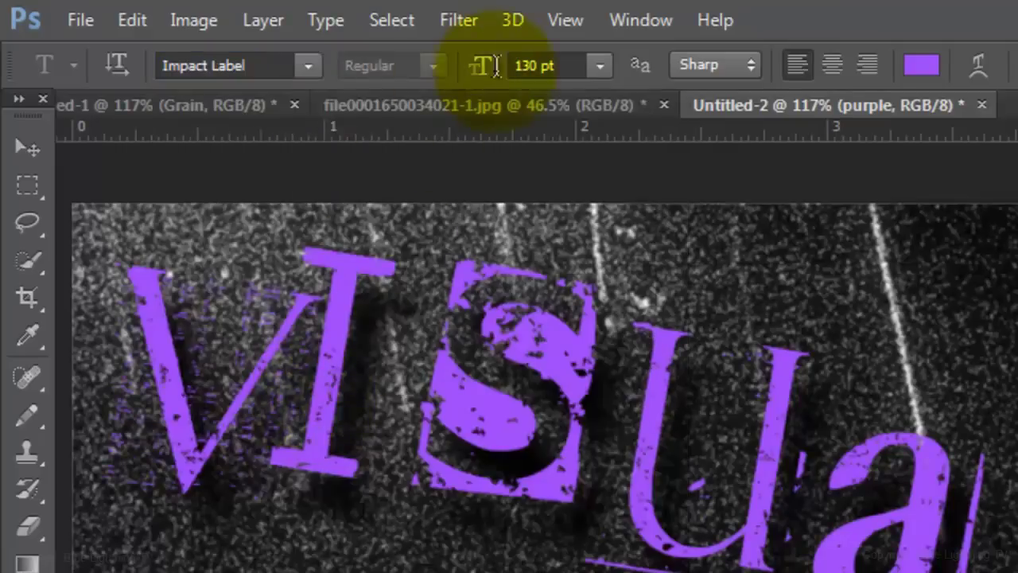
drag(532, 65, 513, 66)
text(22)
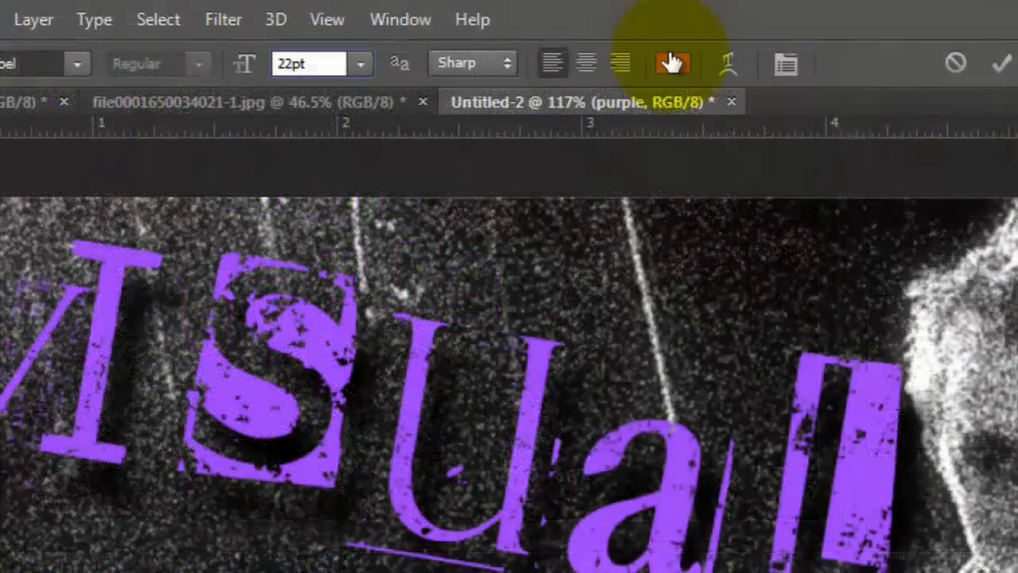
Set the text colour to white and type MARKET HOTEL.
click(672, 63)
click(130, 116)
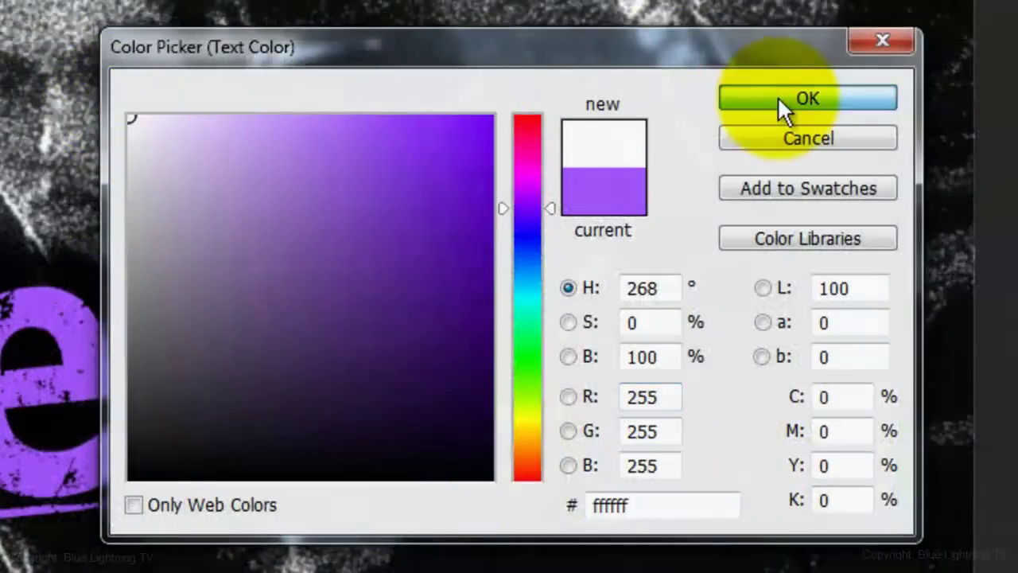
click(778, 96)
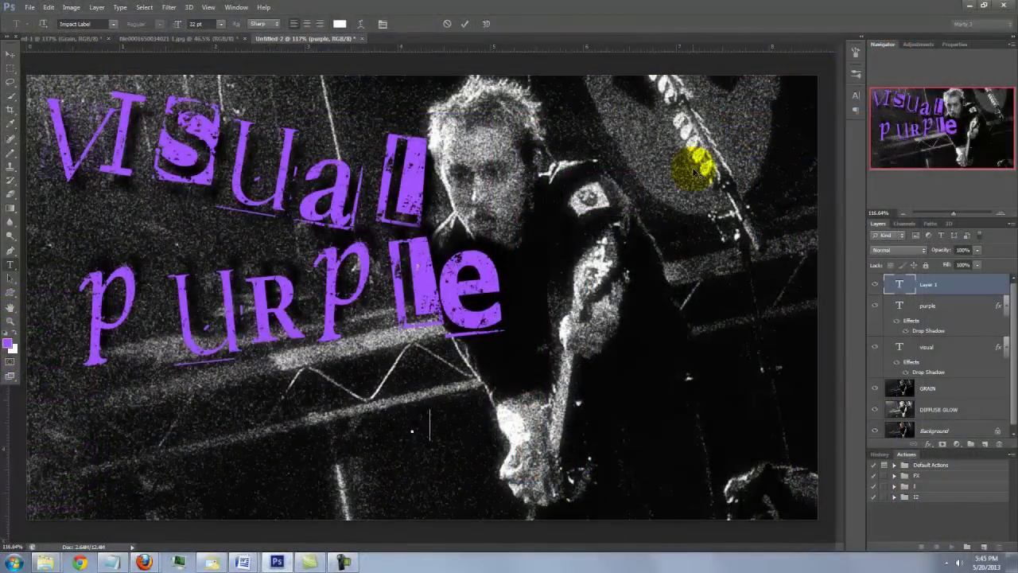
text(MARKET HOTEL)
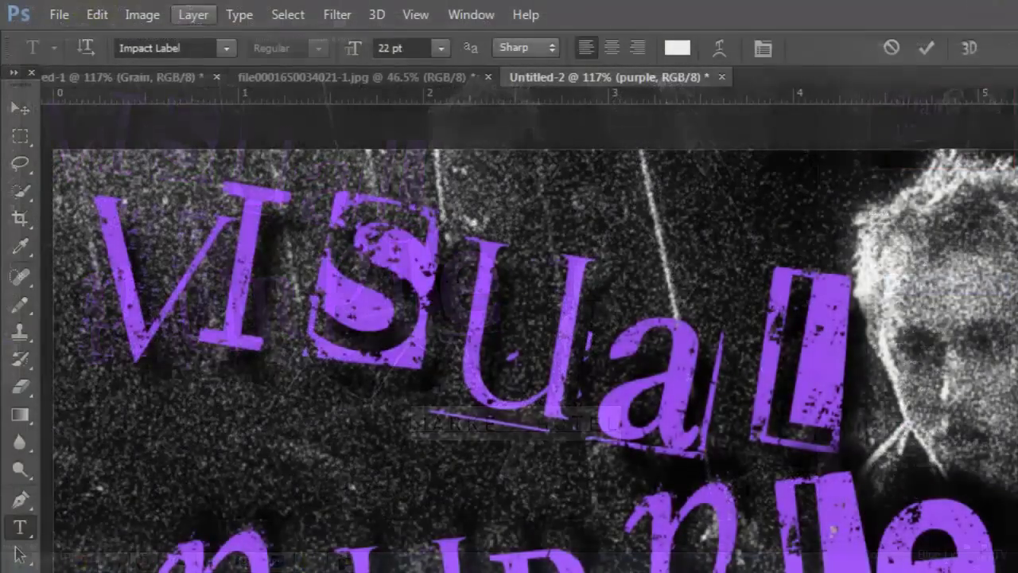
Open the Layer menu to work on the MARKET HOTEL text.
click(97, 7)
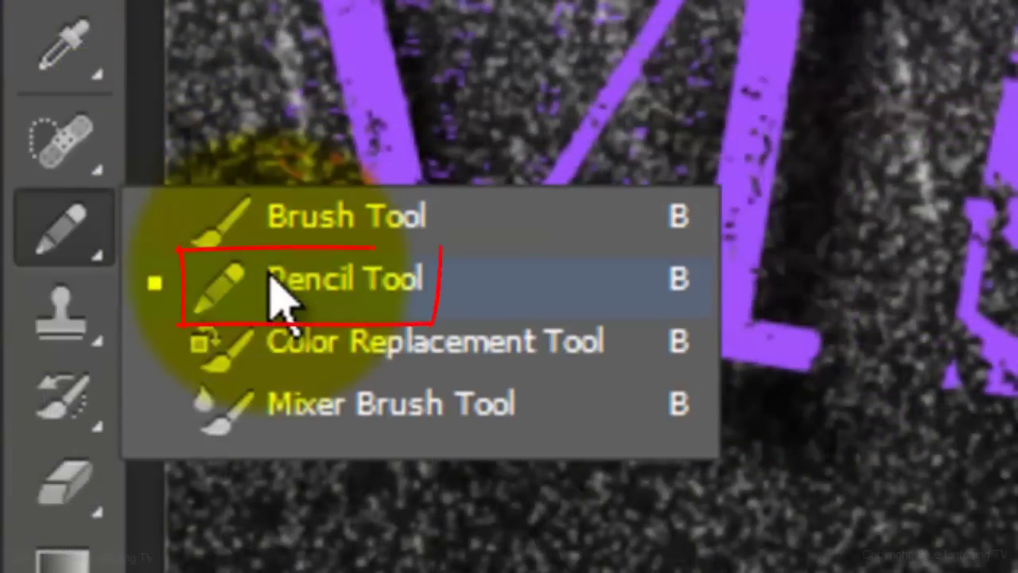
Select the Pencil tool and bring up its tip sizes to pick a 15 px tip.
click(278, 298)
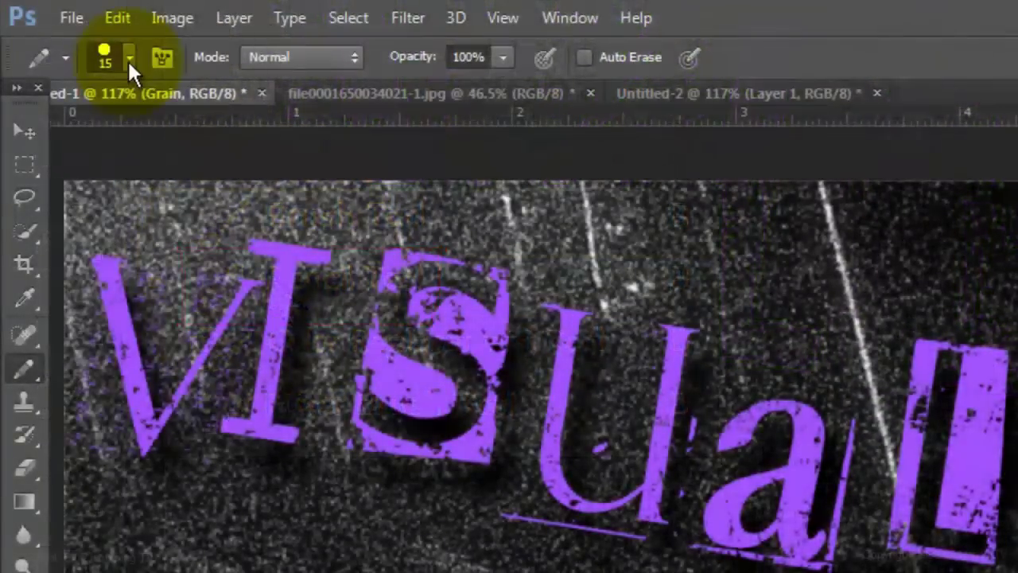
click(127, 59)
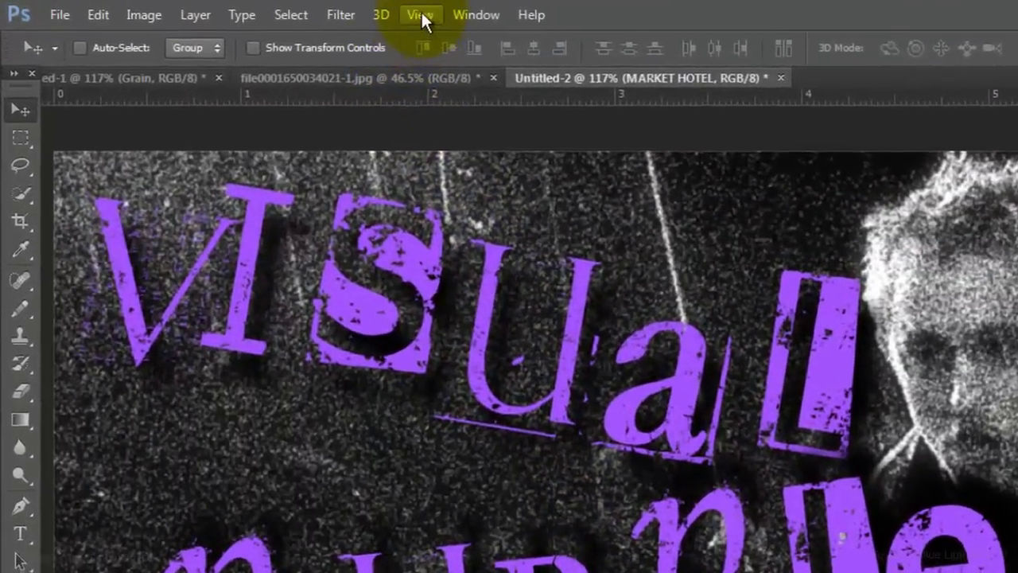
Open the View menu.
click(216, 9)
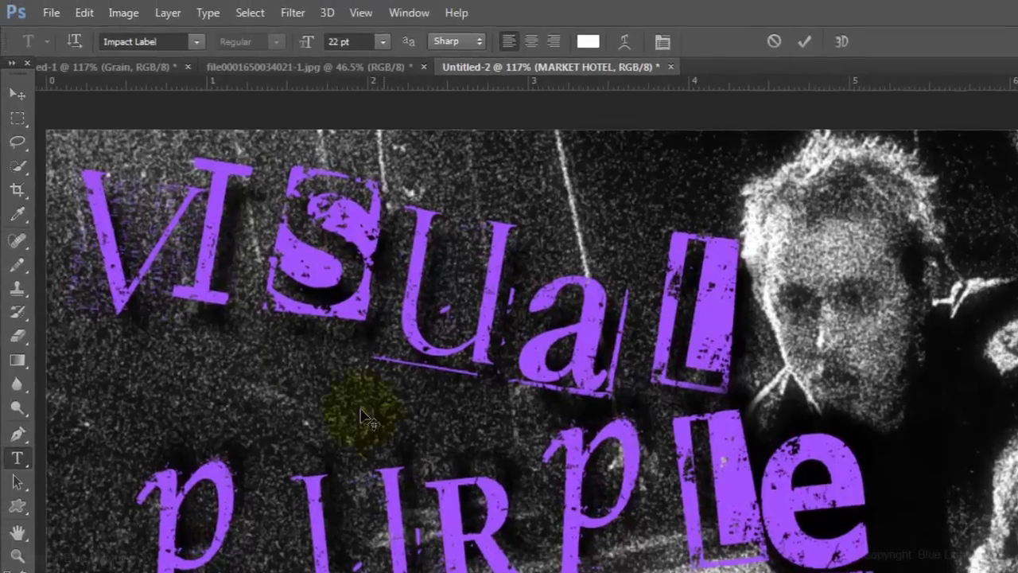
Rasterize the address text and move it left beneath MARKET HOTEL.
click(165, 15)
mouse_move(182, 315)
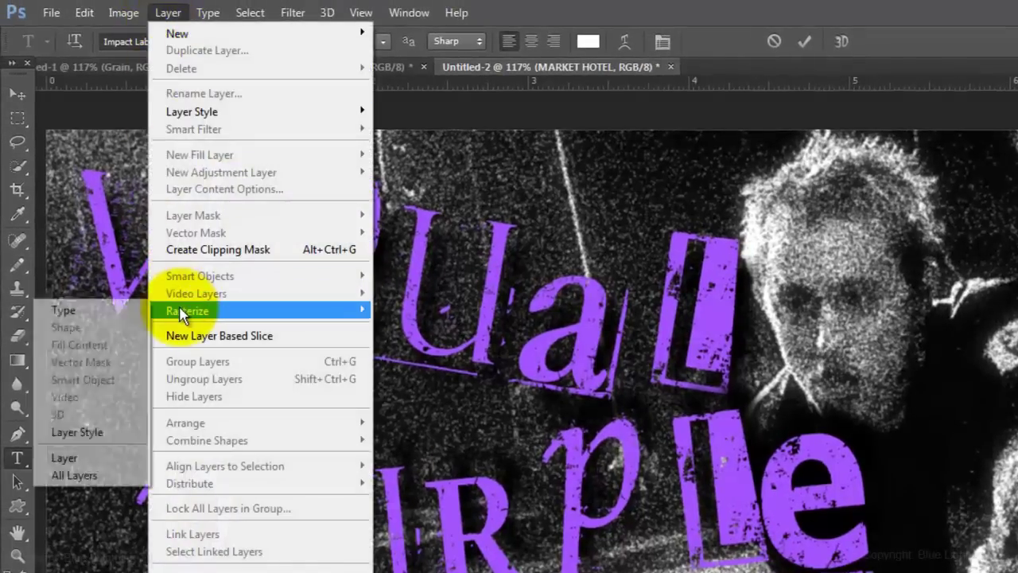
click(97, 310)
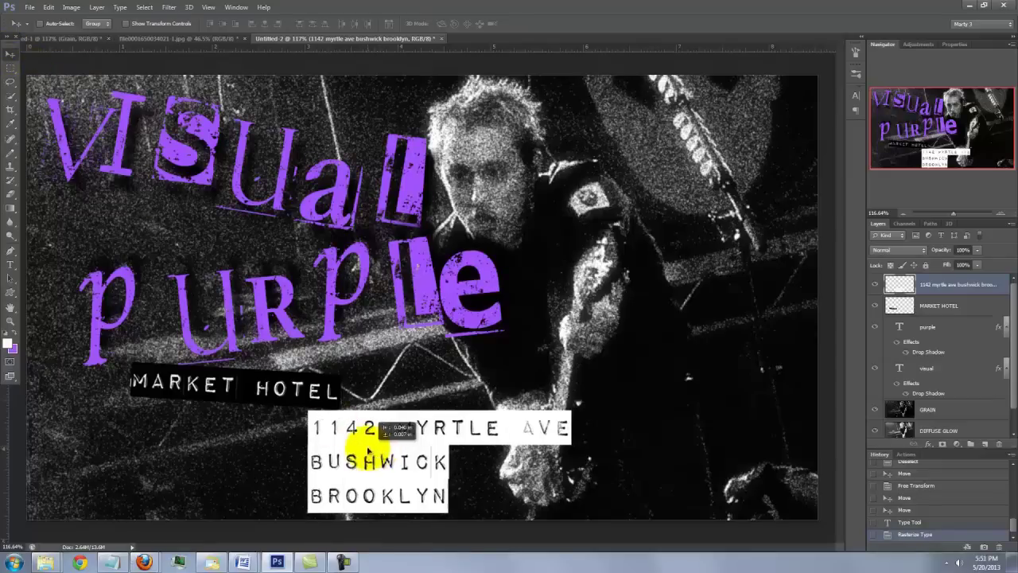
drag(404, 430, 308, 425)
Tilt the address slightly, invert it to white on black, and select its pixels.
key(ctrl+t)
drag(191, 422, 198, 434)
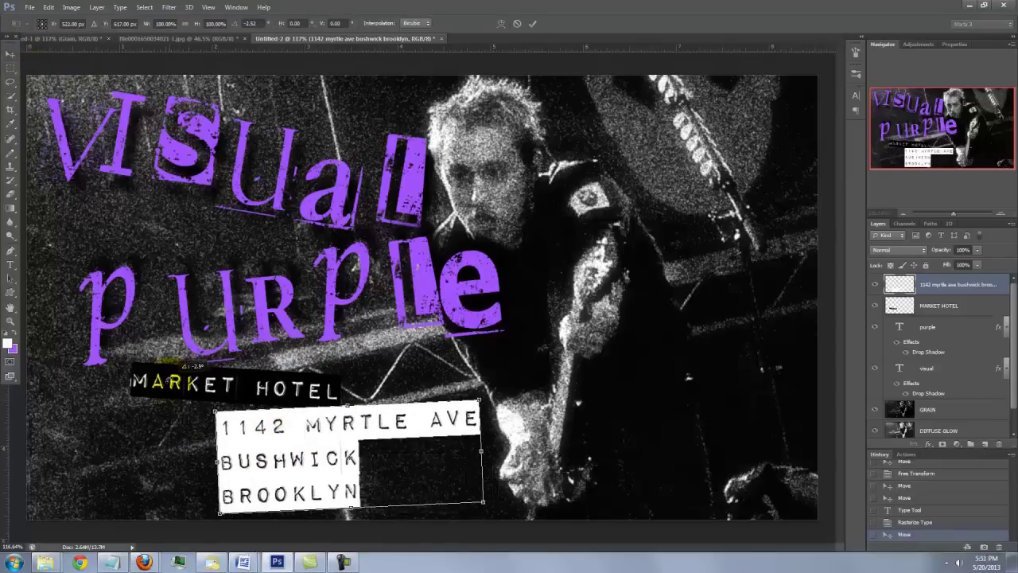
double_click(256, 442)
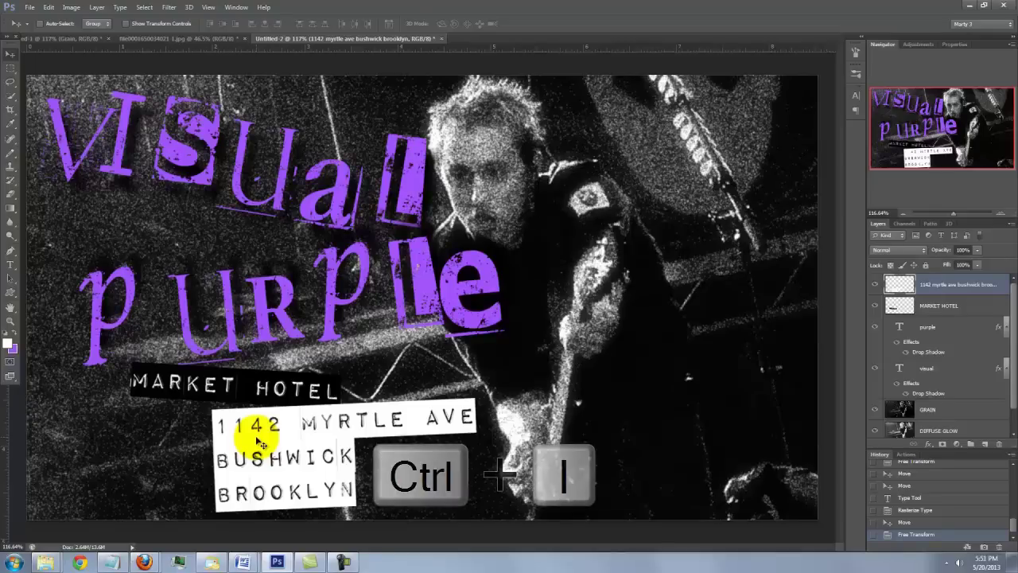
key(ctrl+i)
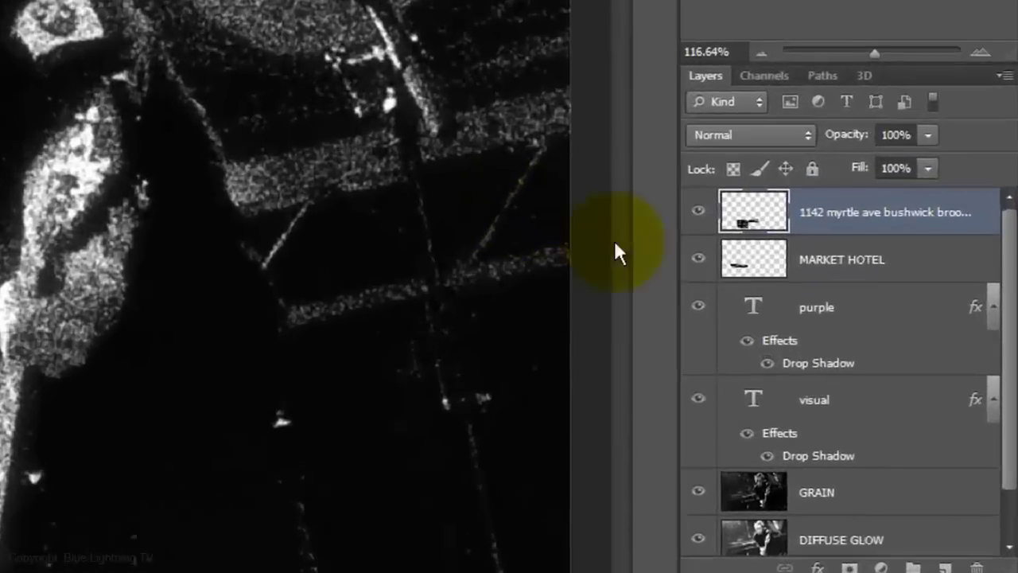
ctrl+click(867, 275)
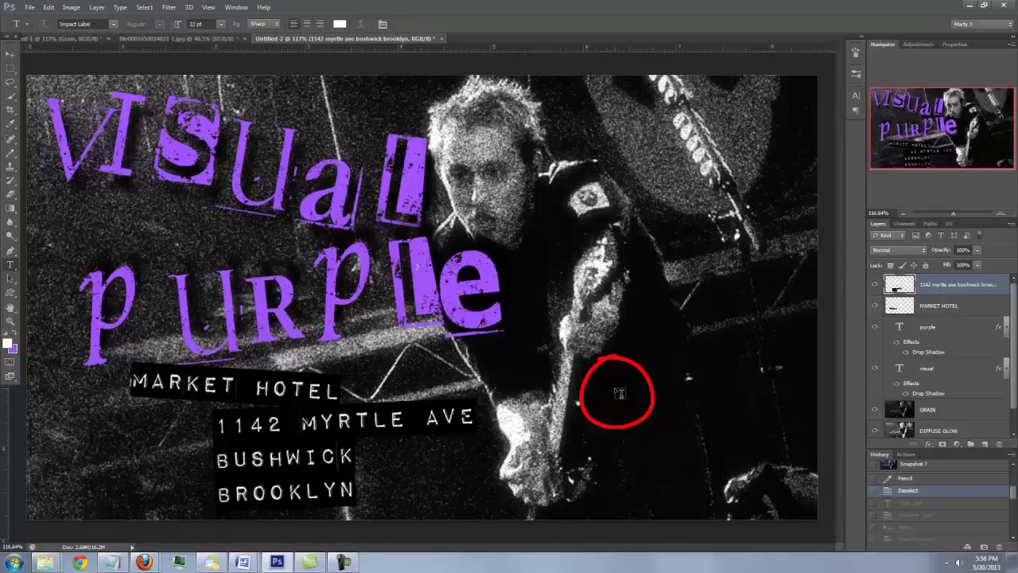
Type 'OCT 23' as a new text layer to the right of the address.
click(620, 391)
text(OCT 23)
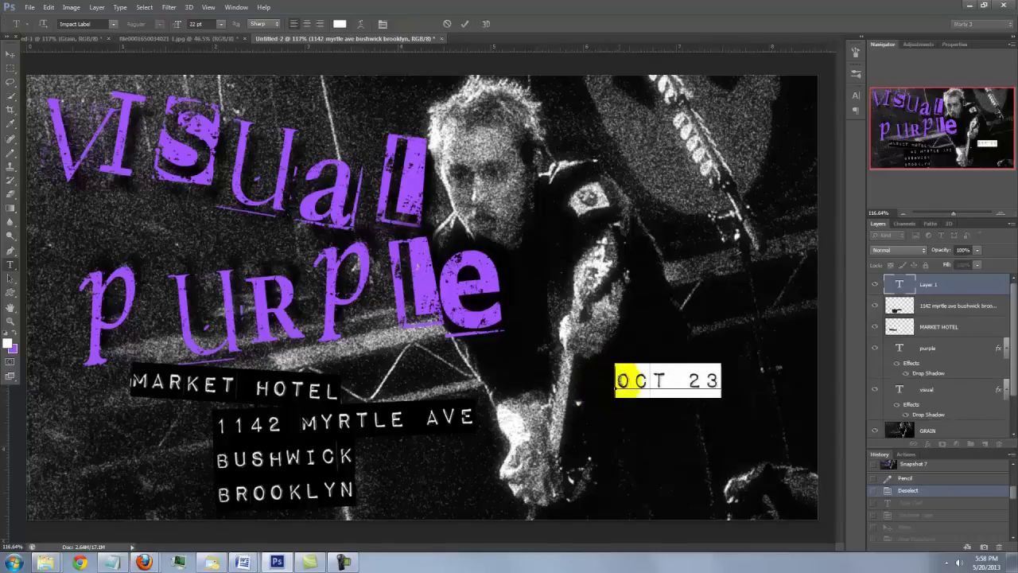
key(Right)
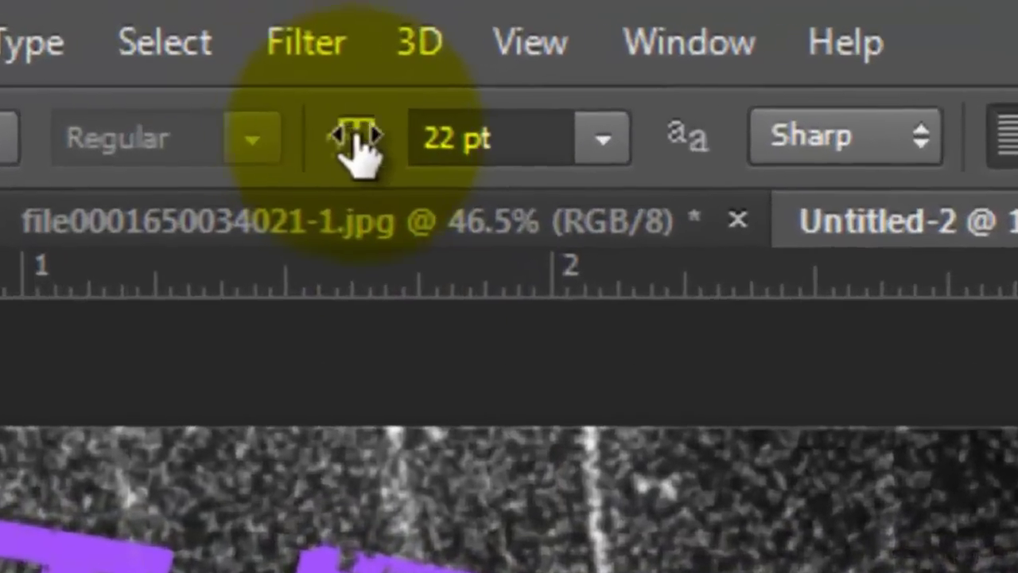